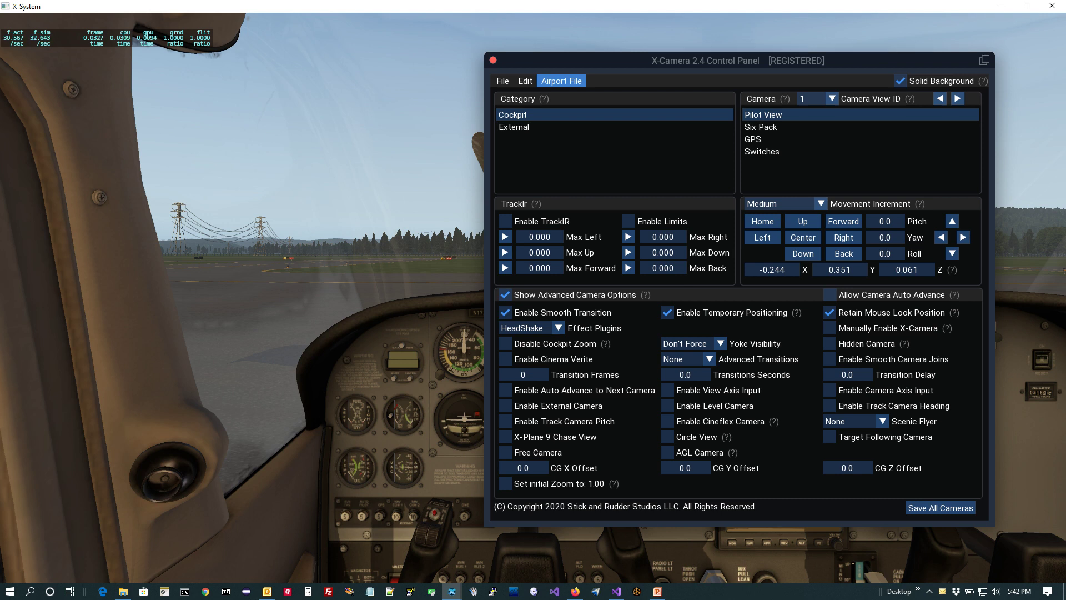
Turn off the solid background of the X-Camera Control Panel and move the transparent panel slightly
left_click(833, 127)
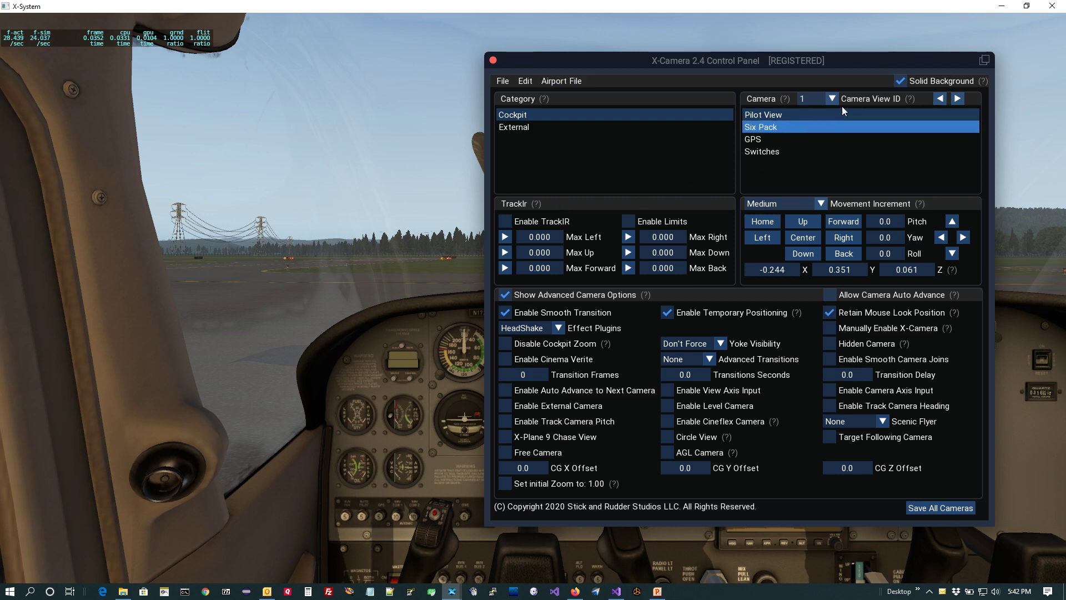
left_click(898, 81)
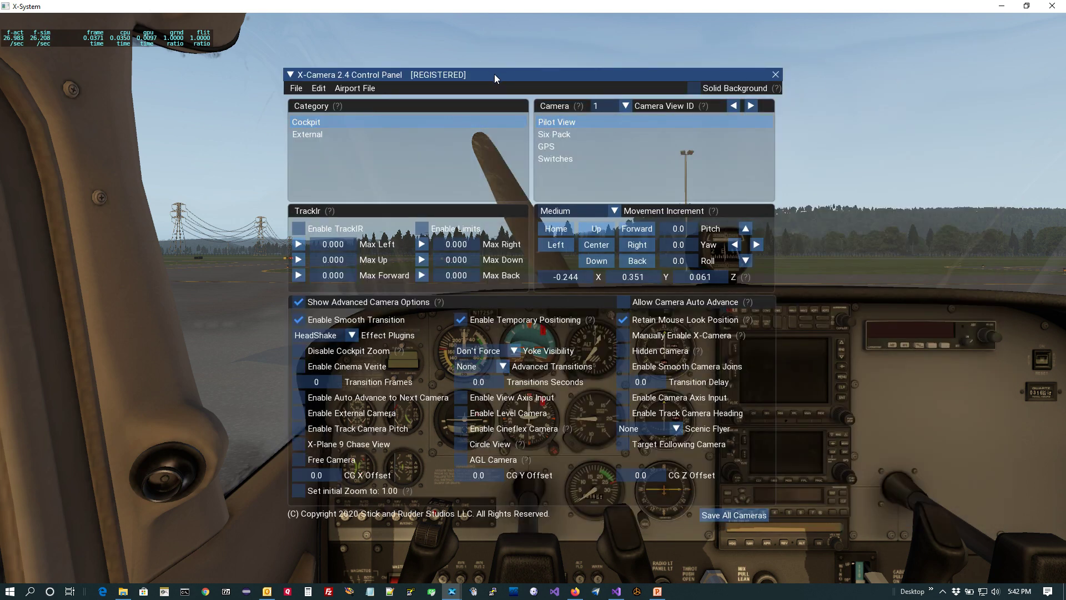
left_click_drag(494, 74, 538, 69)
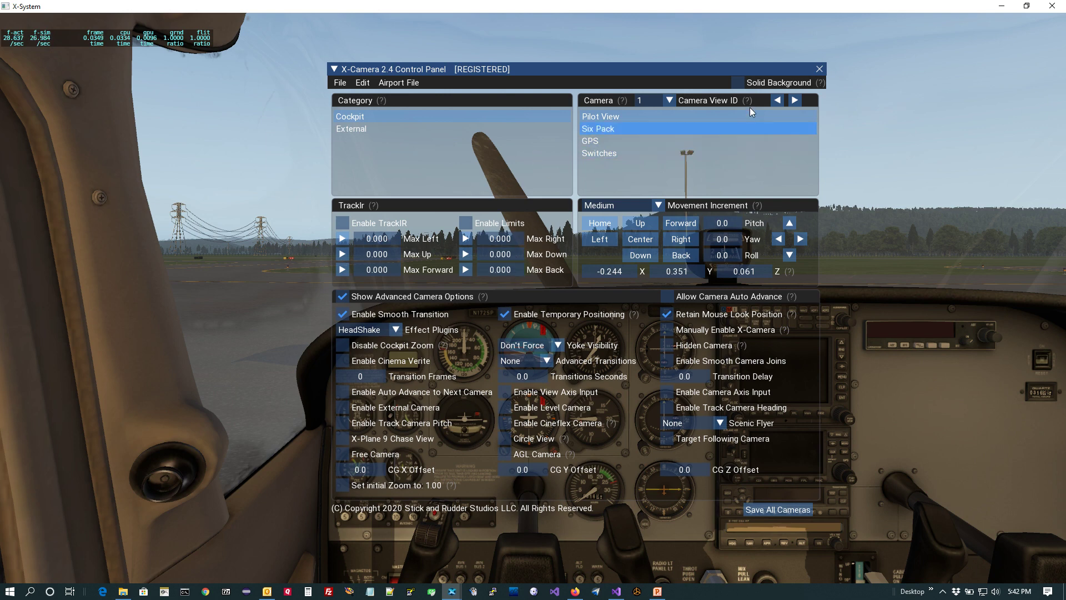
Turn the solid background back on and pop the Control Panel out into its own operating-system window
left_click(741, 79)
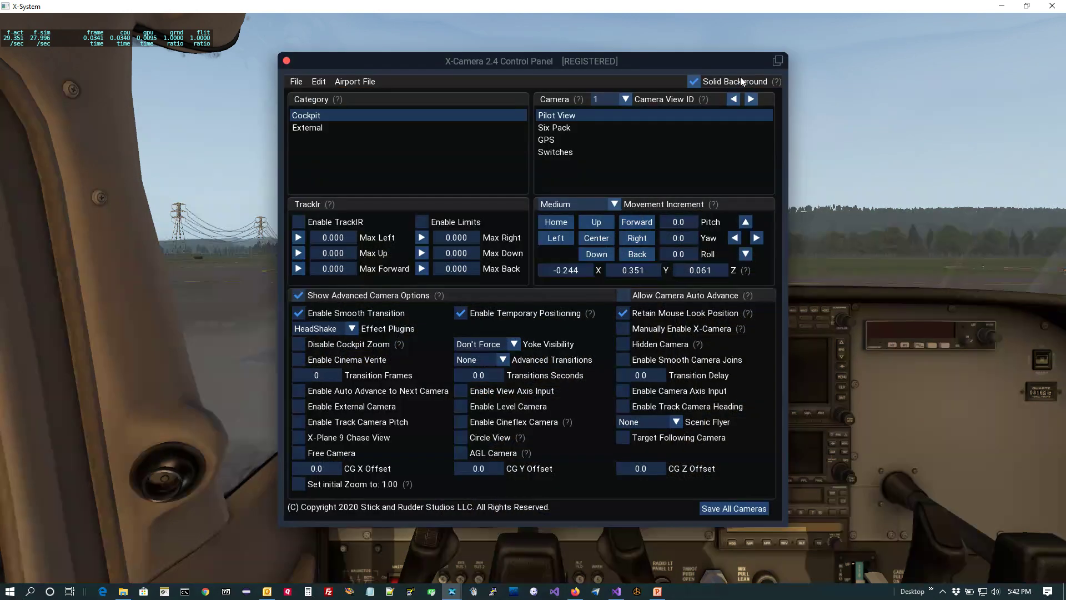
left_click(778, 61)
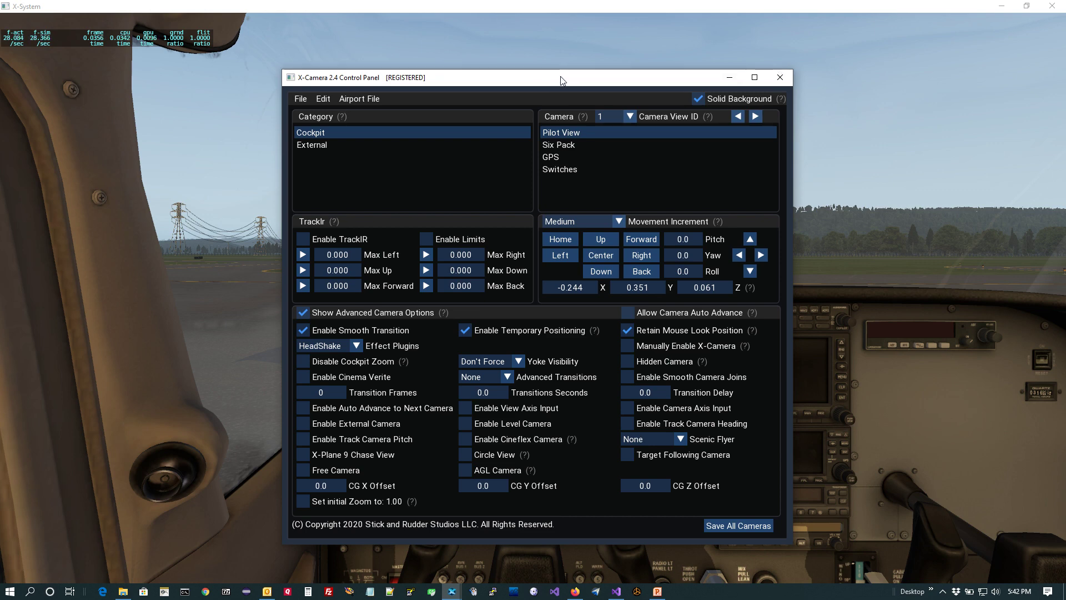
mouse_move(557, 80)
left_mouse_down()
mouse_move(477, 103)
mouse_move(659, 103)
mouse_move(149, 86)
mouse_move(328, 116)
mouse_move(850, 72)
mouse_move(645, 110)
mouse_move(559, 96)
mouse_move(561, 77)
left_mouse_up()
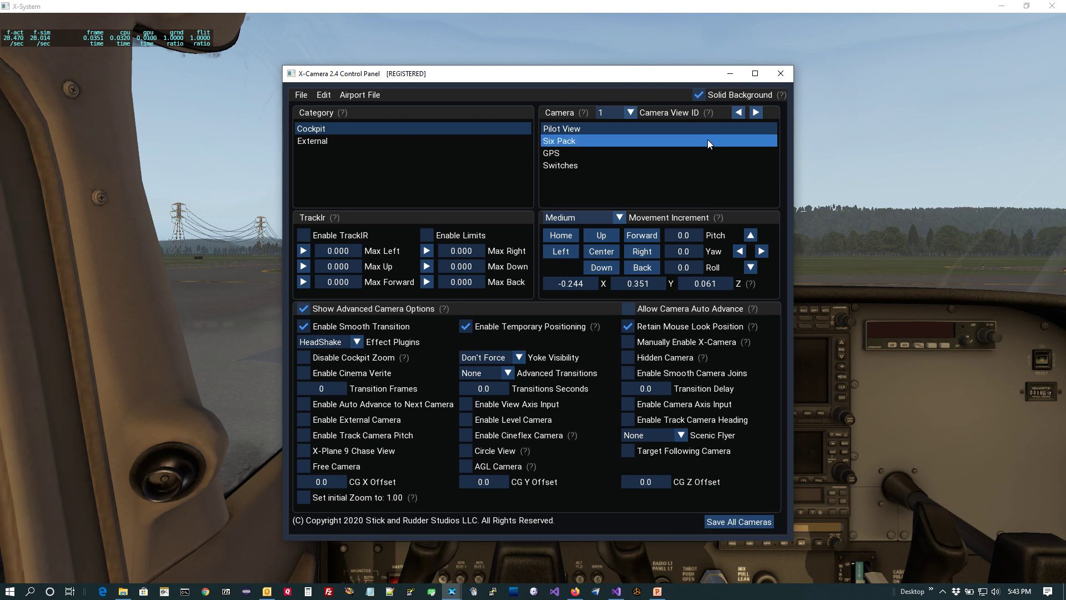
Bring the popped-out Control Panel back into the simulator by toggling Solid Background off and on, and close it
left_click(698, 95)
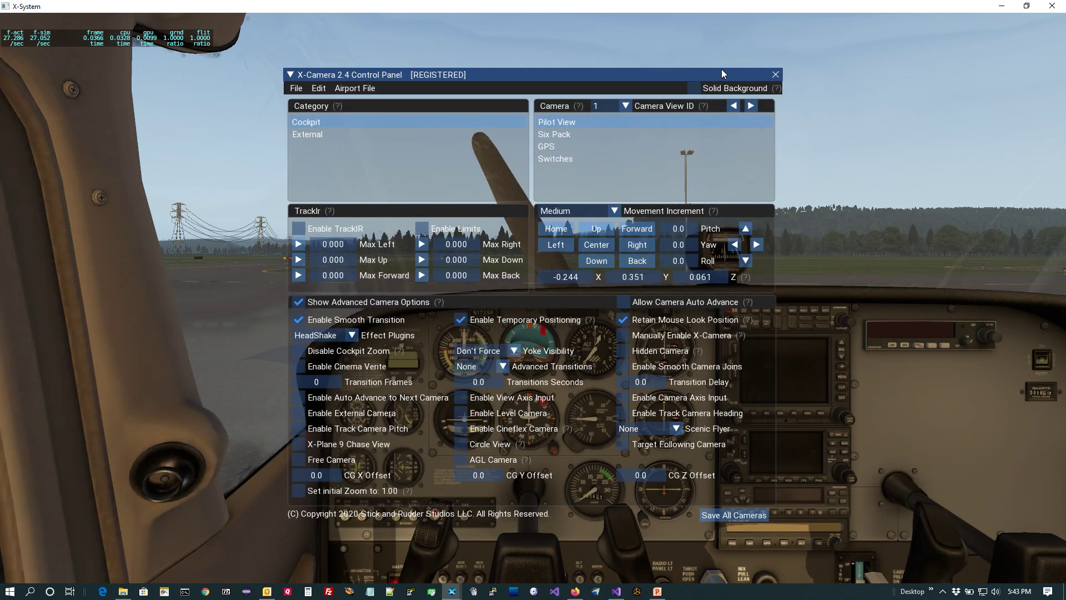
left_click(698, 88)
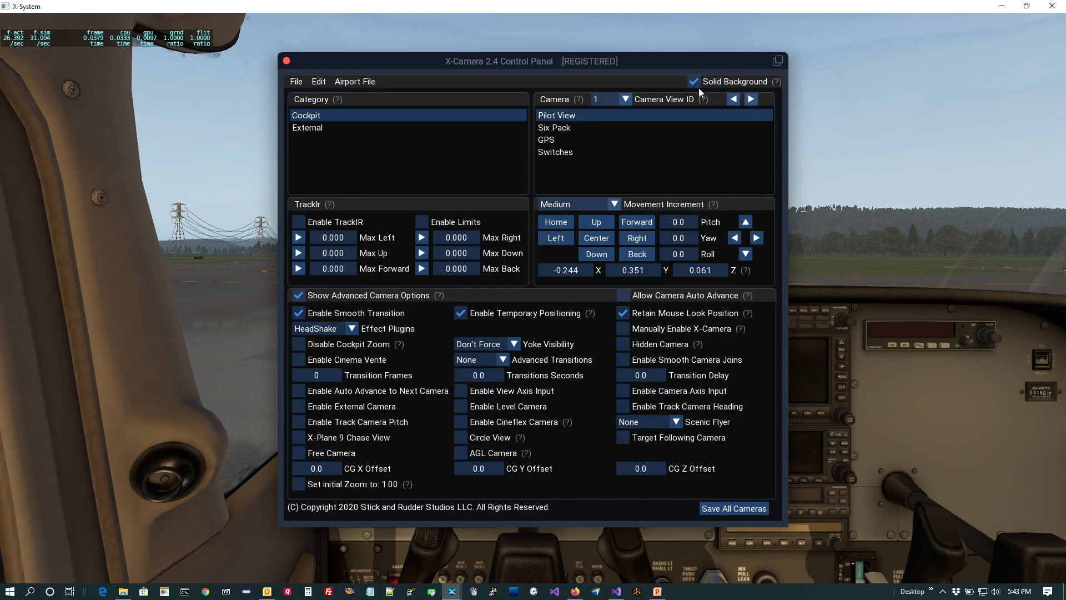
left_click_drag(671, 64, 731, 78)
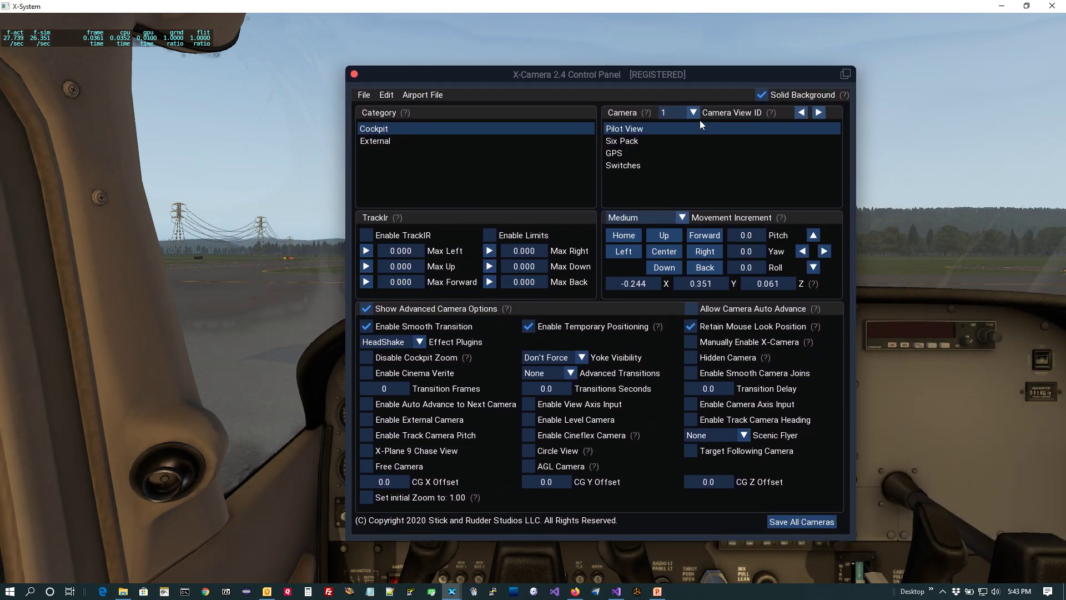
left_click(354, 74)
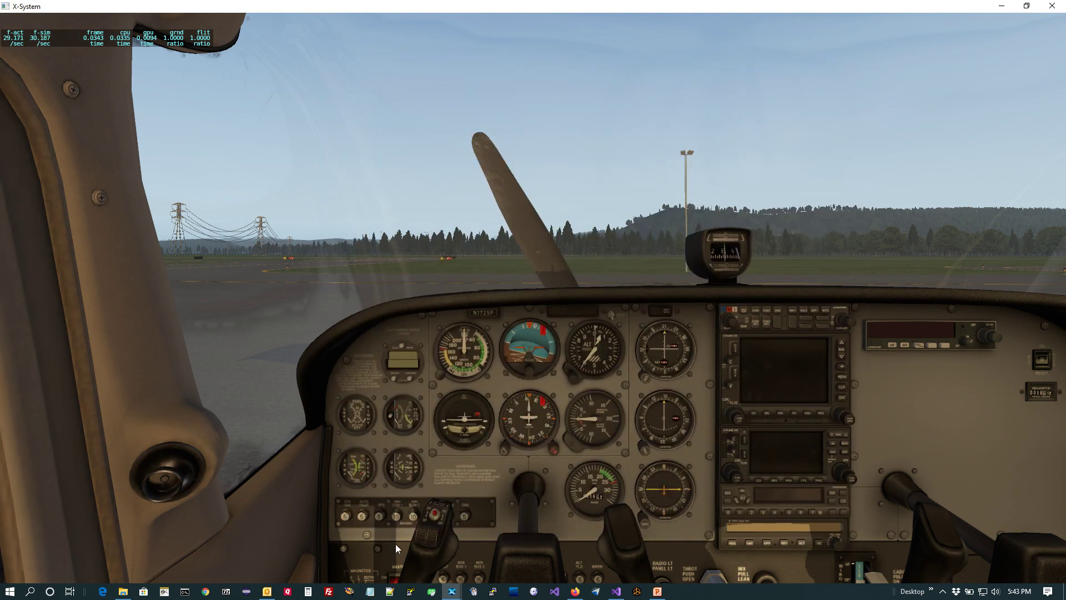
Undock the Mini-Control Panel and enlarge its floating window over the cockpit view
mouse_move(395, 555)
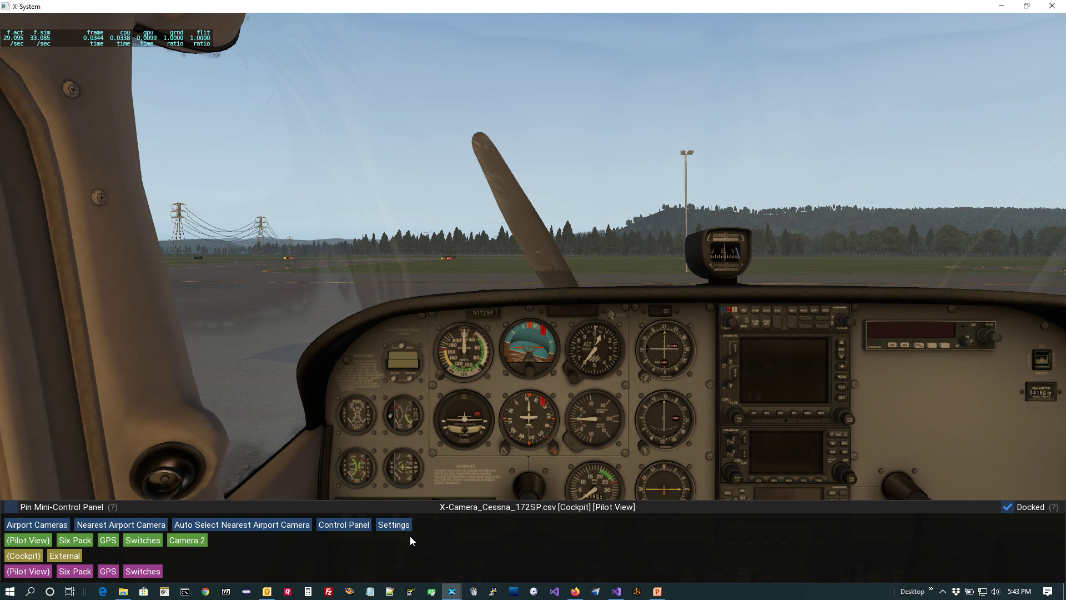
mouse_move(382, 582)
left_click(1007, 507)
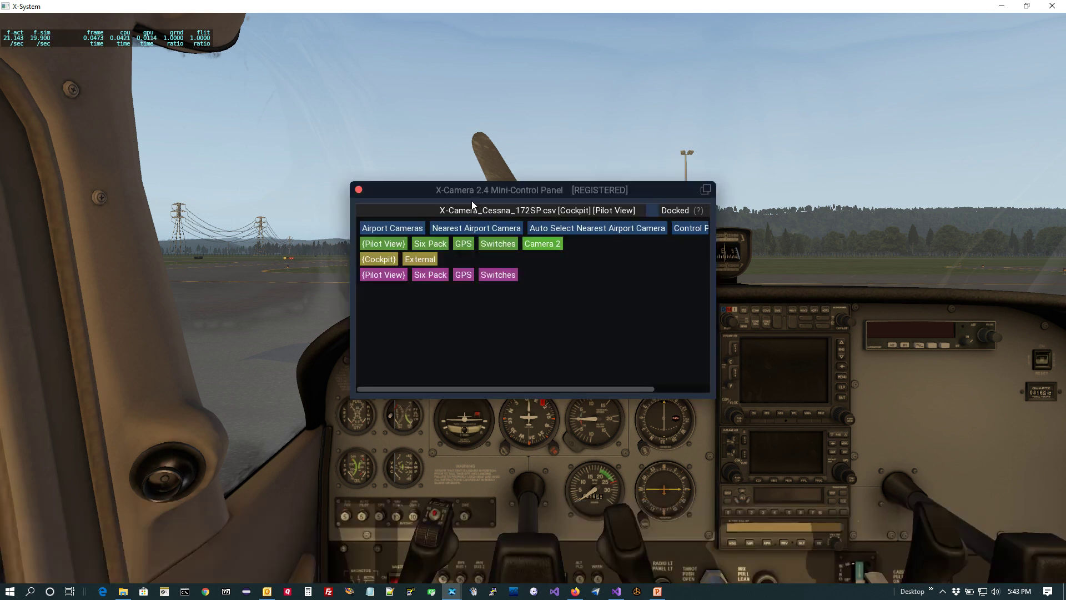
left_click_drag(436, 189, 207, 144)
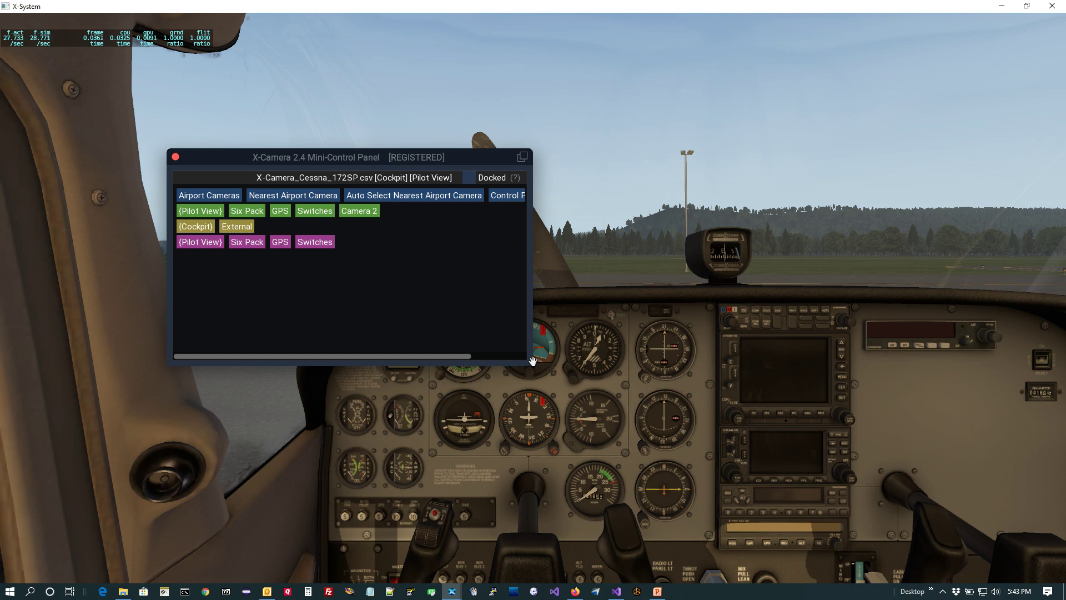
left_click_drag(530, 364, 721, 439)
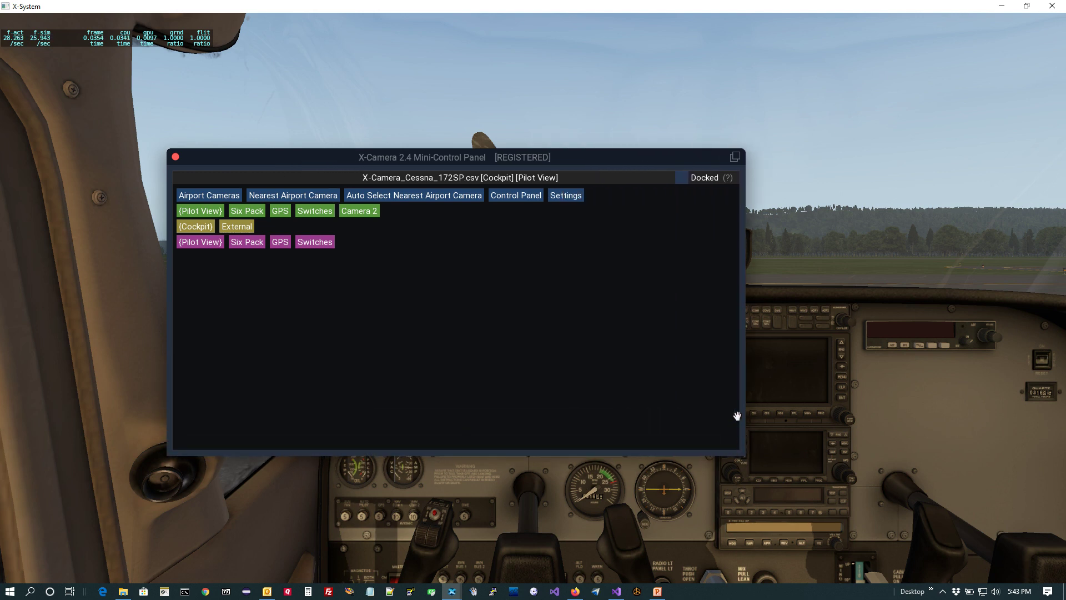
Pop the undocked Mini-Control Panel out into an operating-system window and move it higher over the cockpit
mouse_move(727, 177)
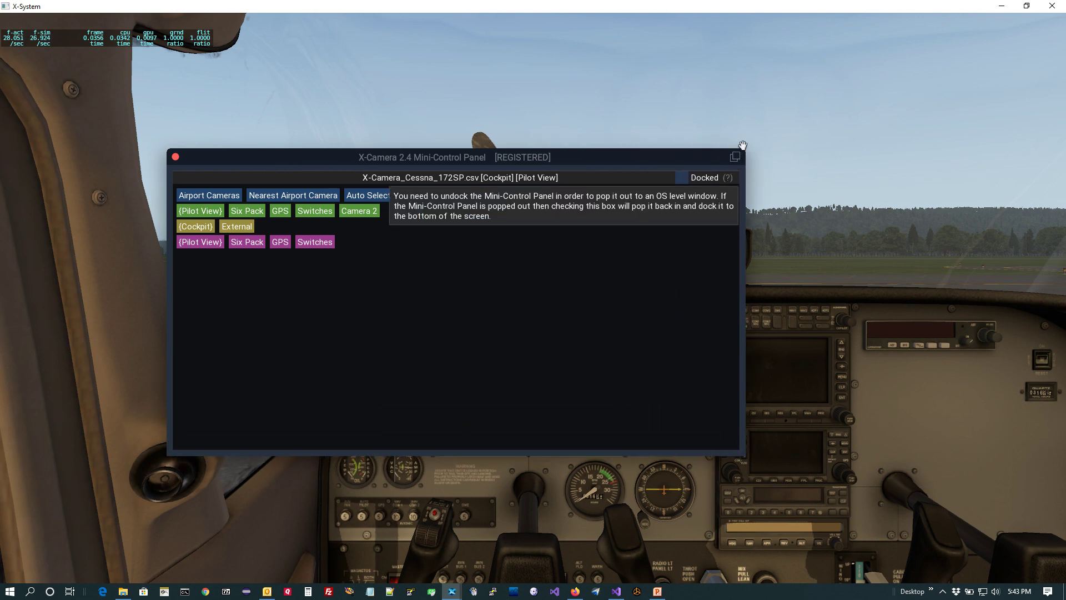
left_click(734, 157)
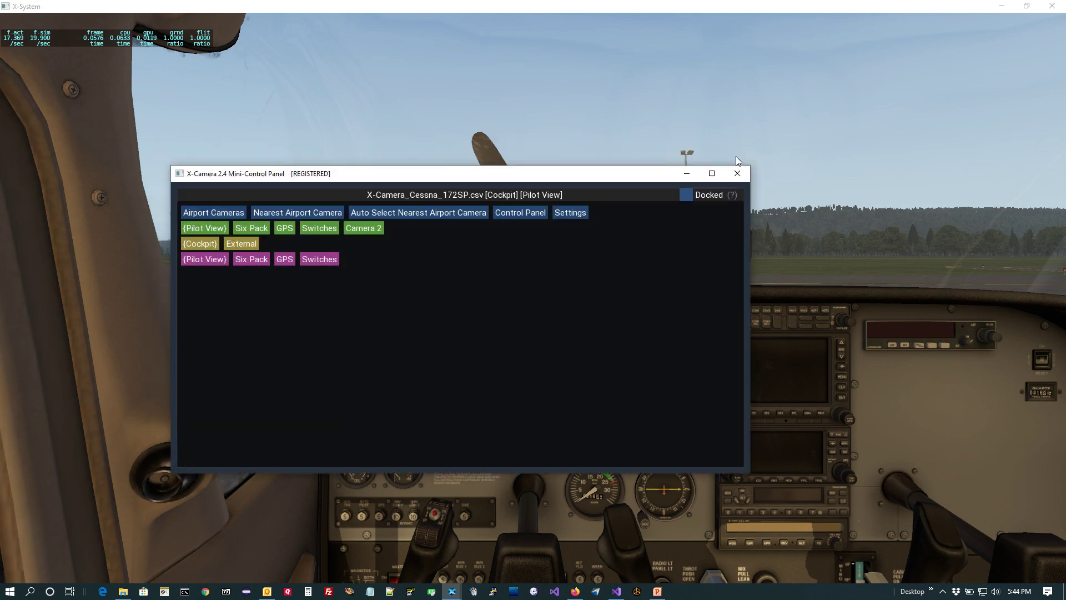
left_click_drag(435, 176, 413, 134)
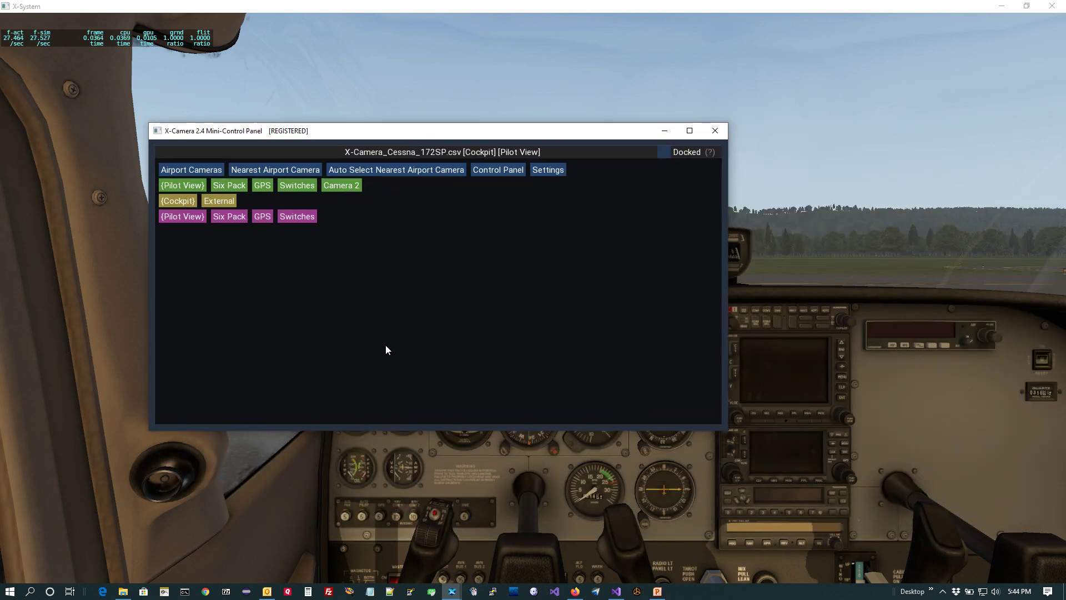
Switch between the Six Pack and Pilot View cameras from the Mini-Control Panel, ending on Pilot View
left_click(227, 219)
left_click(188, 218)
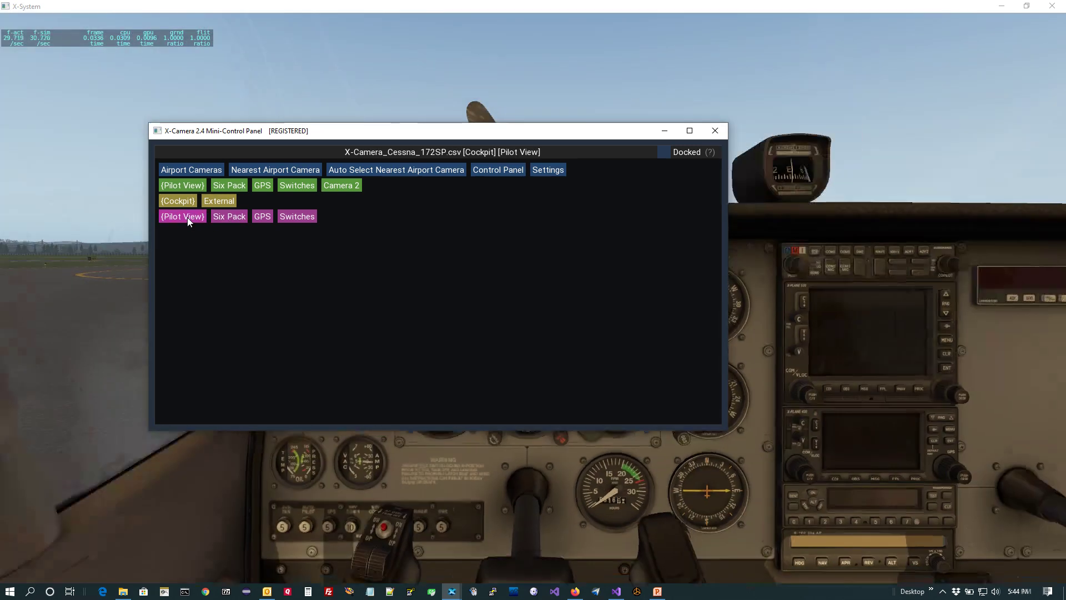
left_click(229, 185)
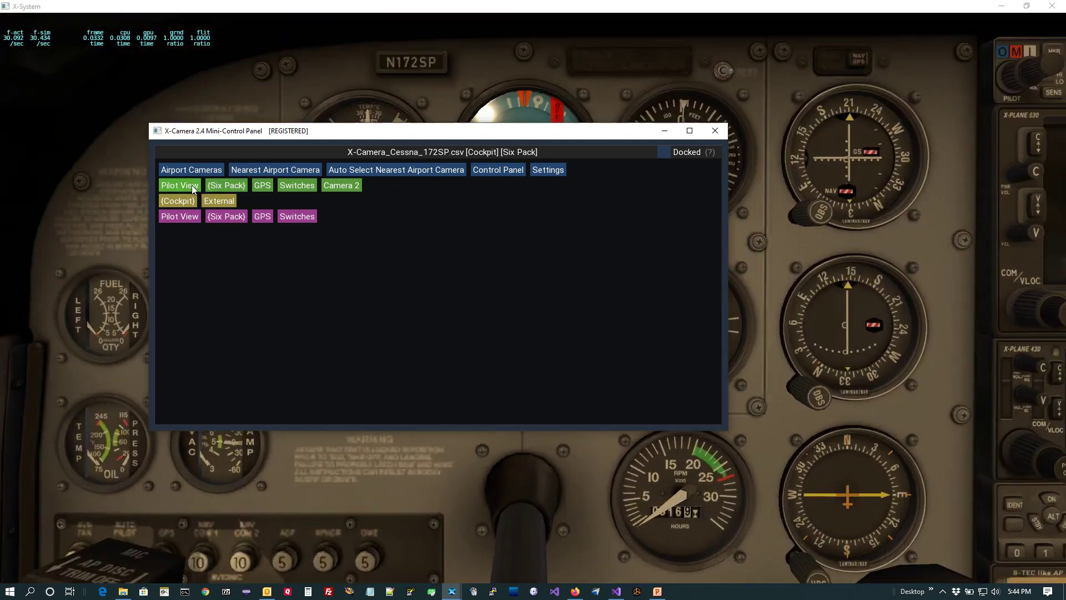
left_click(191, 185)
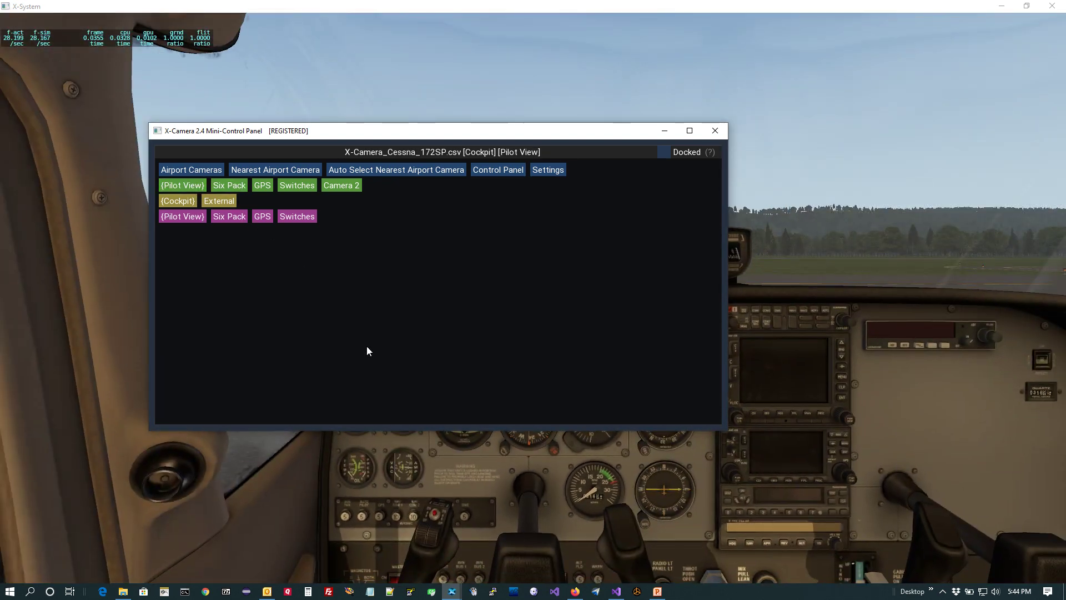
Dock and pin the Mini-Control Panel again and reduce its height slightly
left_click(664, 152)
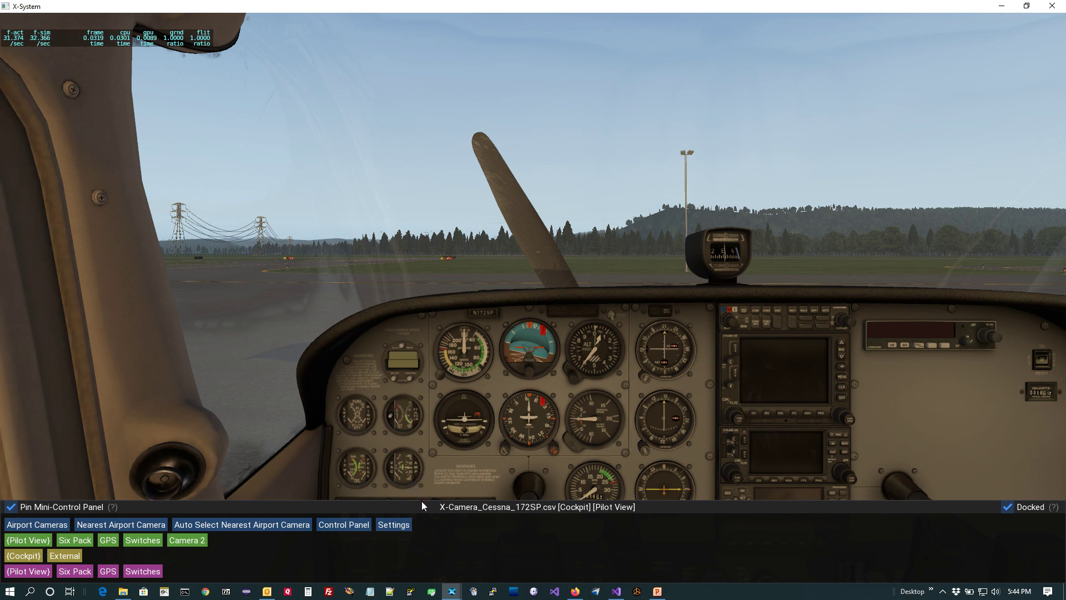
mouse_move(421, 500)
left_mouse_down()
mouse_move(428, 452)
mouse_move(435, 503)
left_mouse_up()
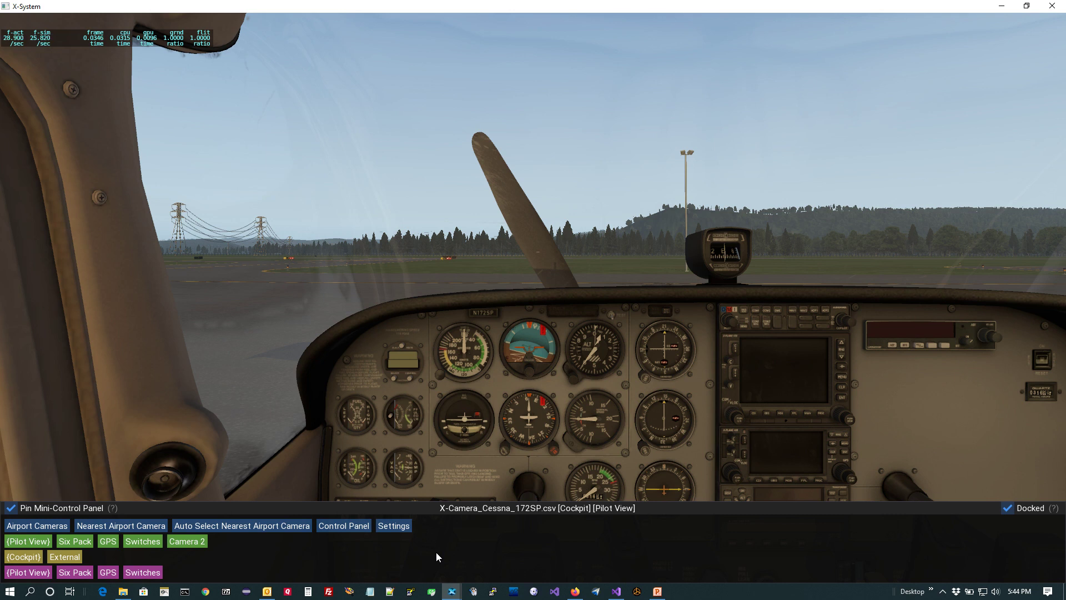
Open the Control Panel and copy the Cessna 172SP's camera set
left_click(359, 526)
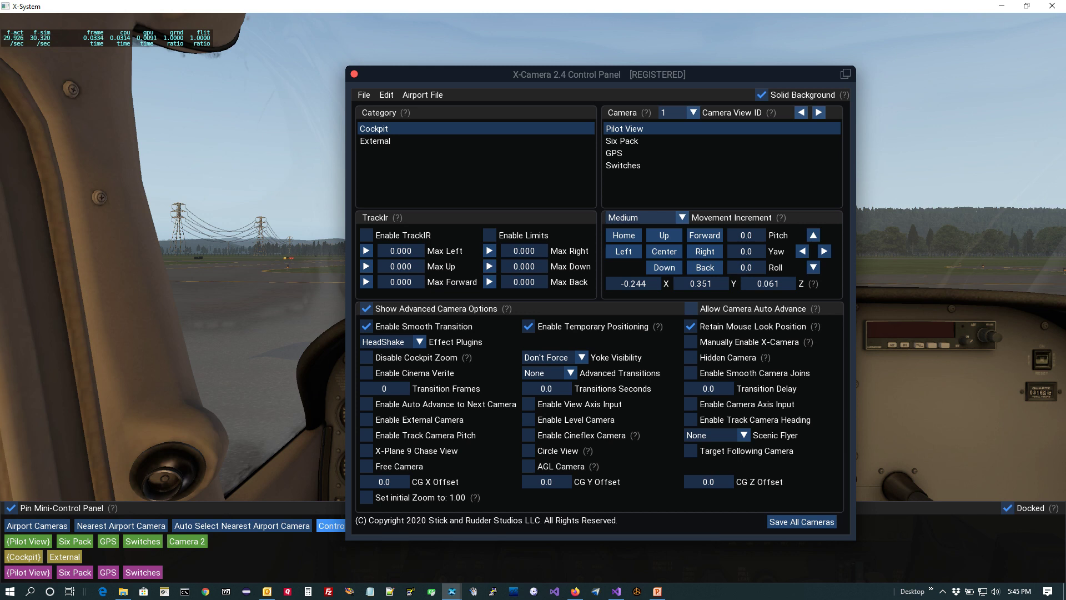
left_click(392, 96)
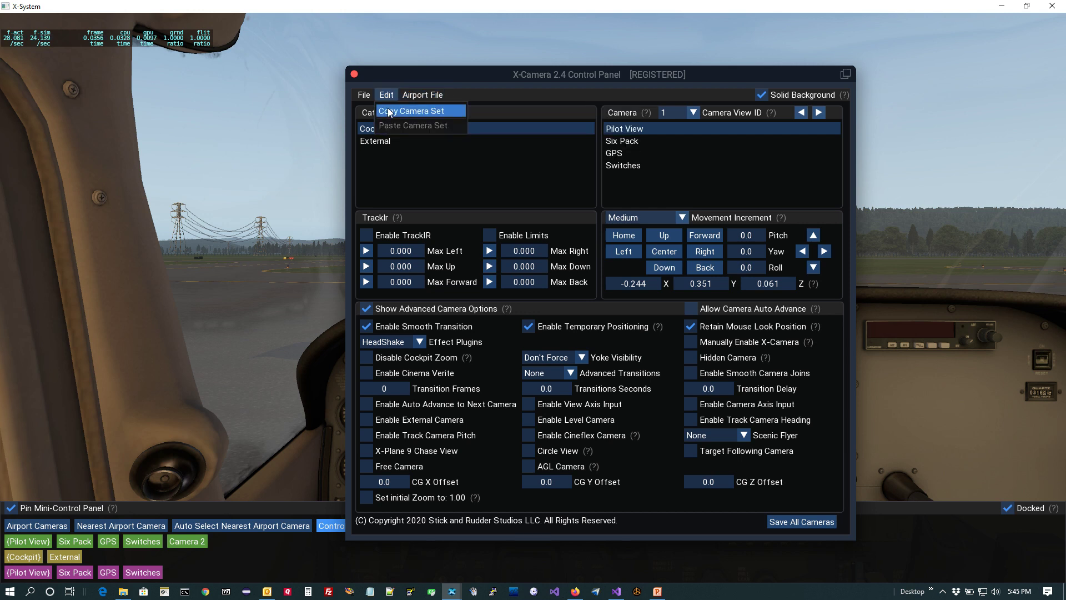
left_click(388, 109)
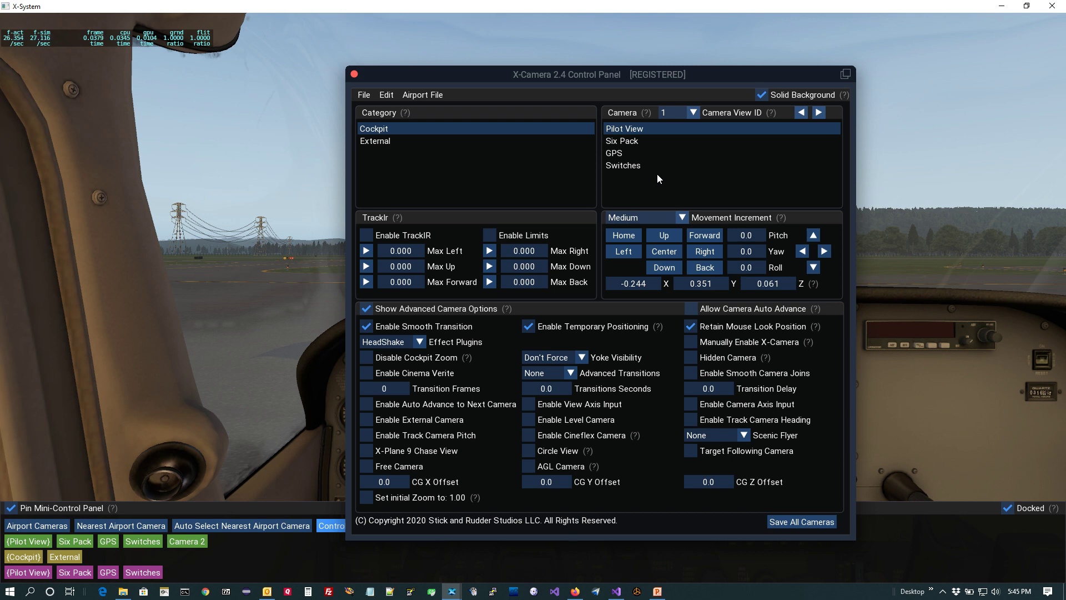
Create a new aircraft camera file, confirming the replacement of all existing categories and cameras
left_click(363, 95)
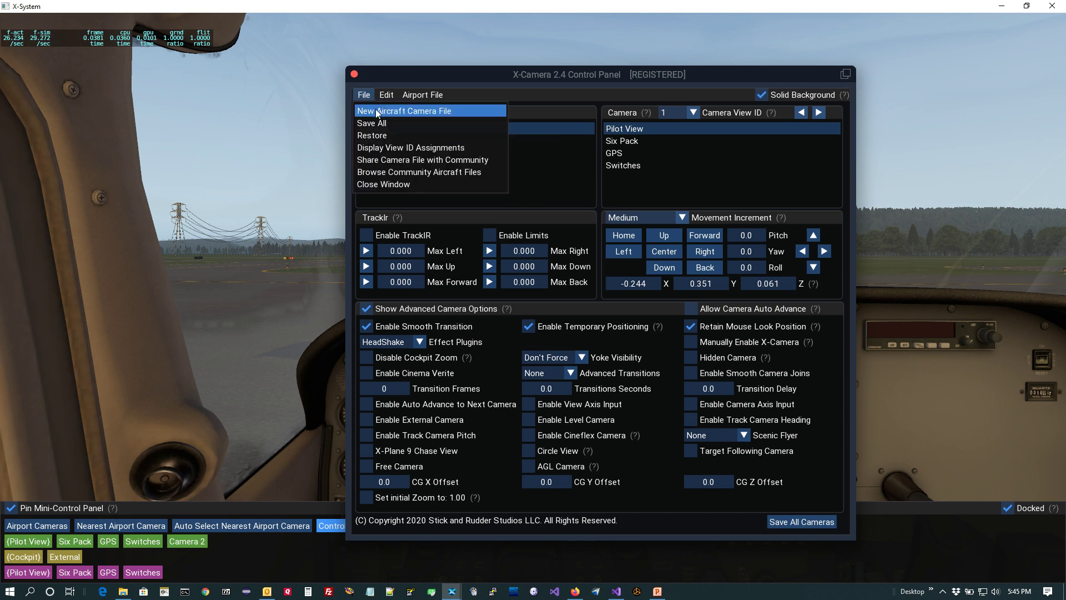
left_click(377, 112)
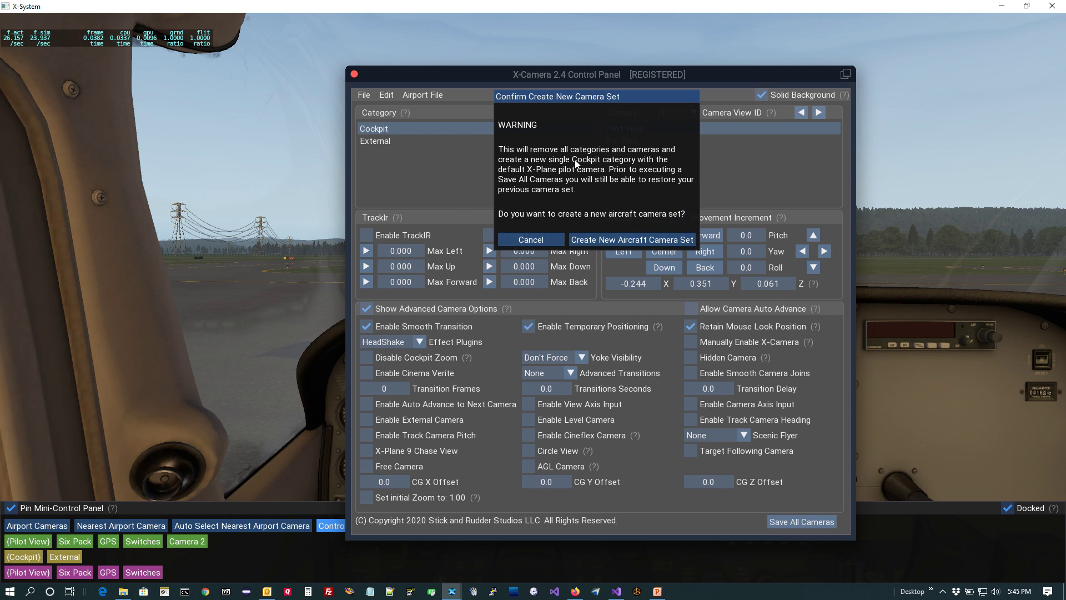
left_click(625, 239)
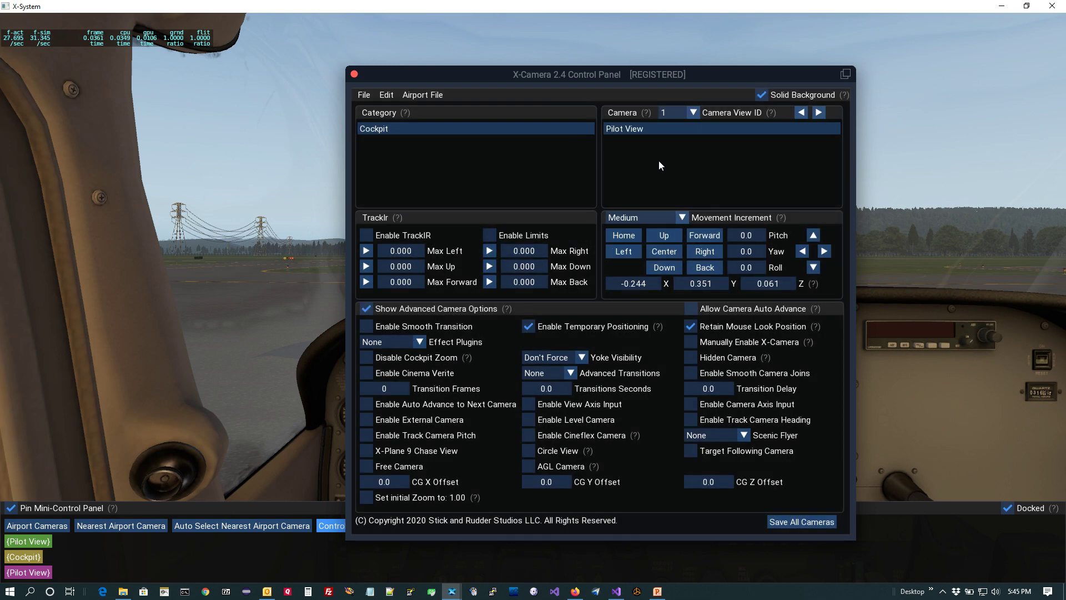
Paste the copied camera set into the new camera file with Auto Correct Cockpit Cameras left off
left_click(386, 95)
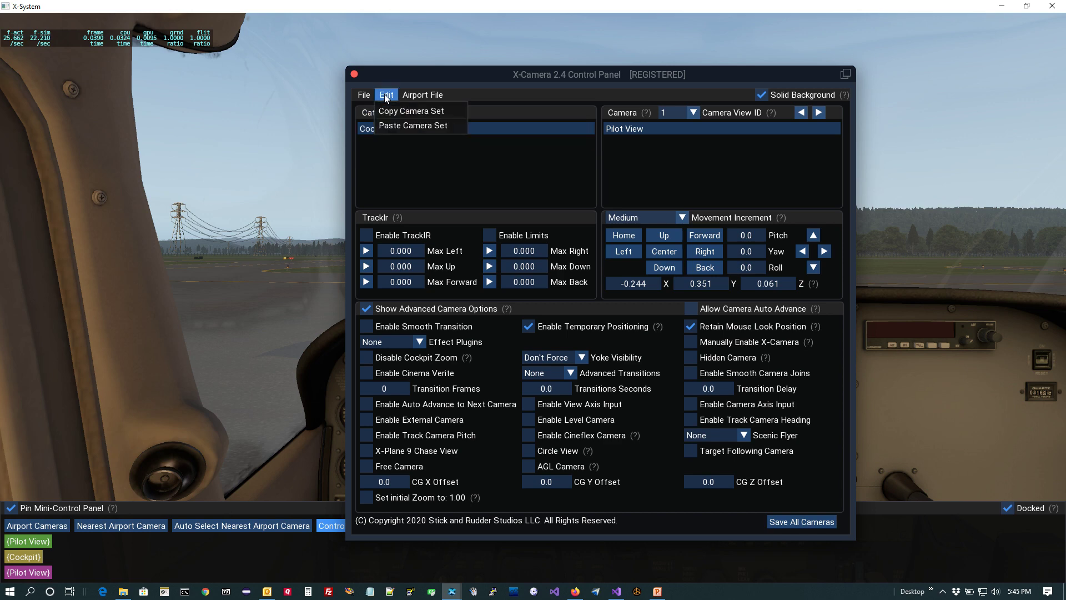
left_click(396, 124)
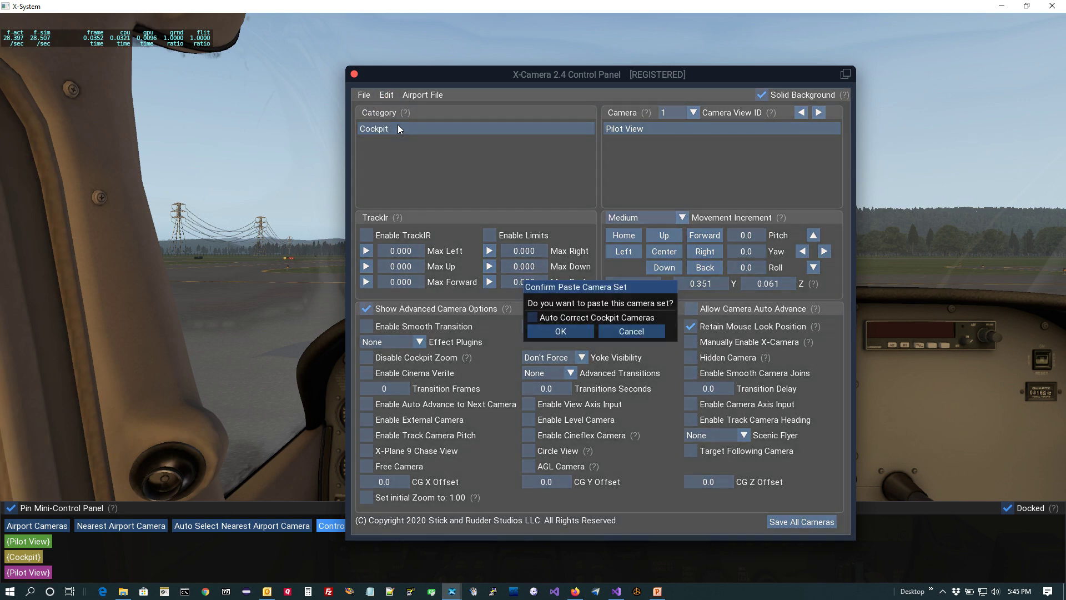
left_click(560, 331)
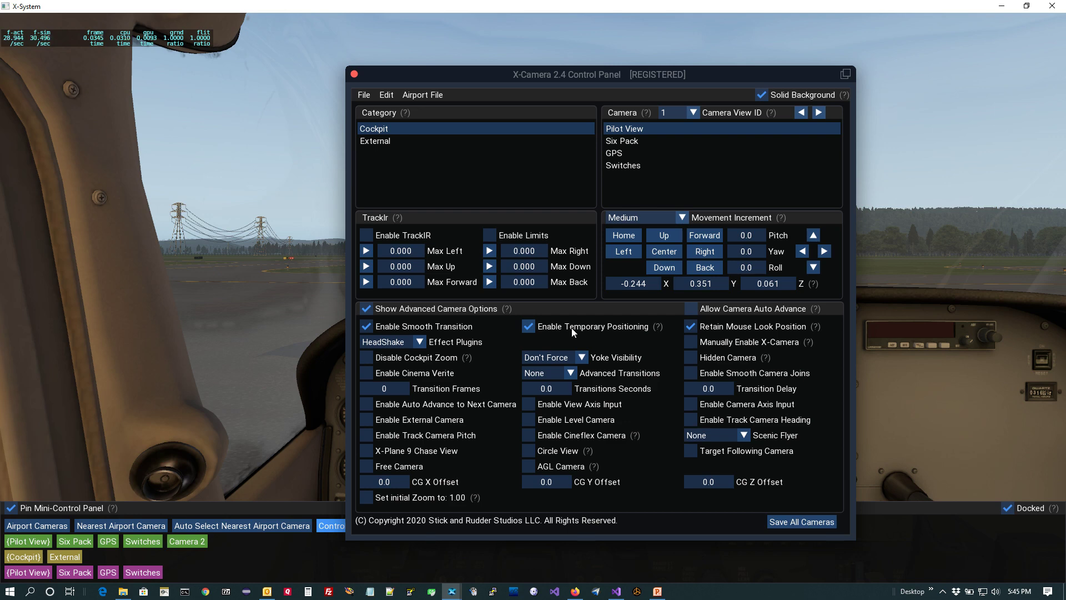
Shift the Control Panel slightly and copy the restored camera set again
mouse_move(458, 75)
left_mouse_down()
mouse_move(614, 119)
mouse_move(701, 125)
mouse_move(676, 91)
mouse_move(478, 59)
mouse_move(467, 68)
left_mouse_up()
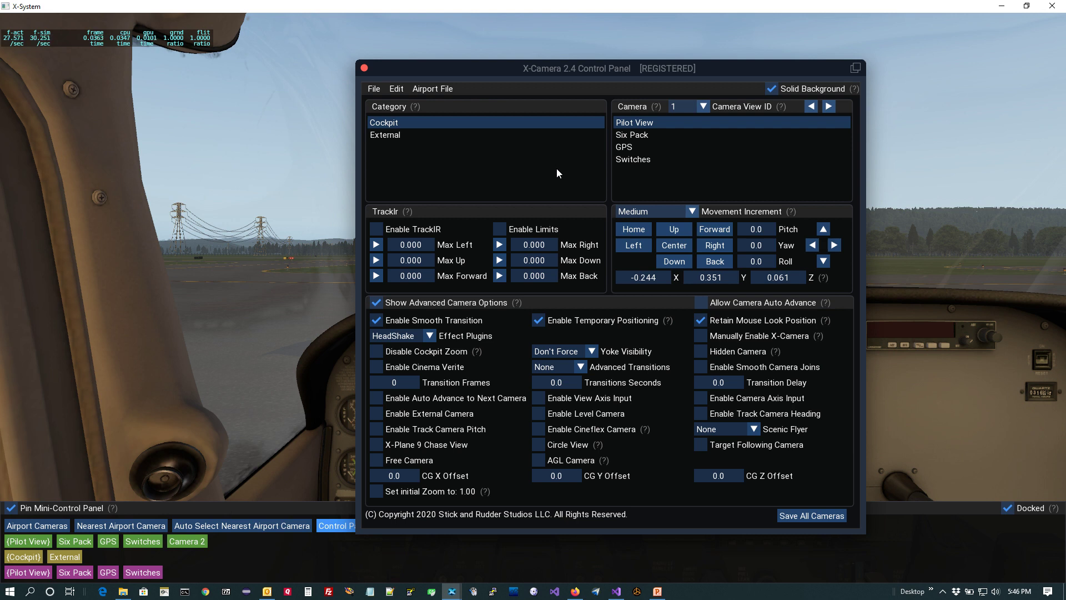
left_click(397, 90)
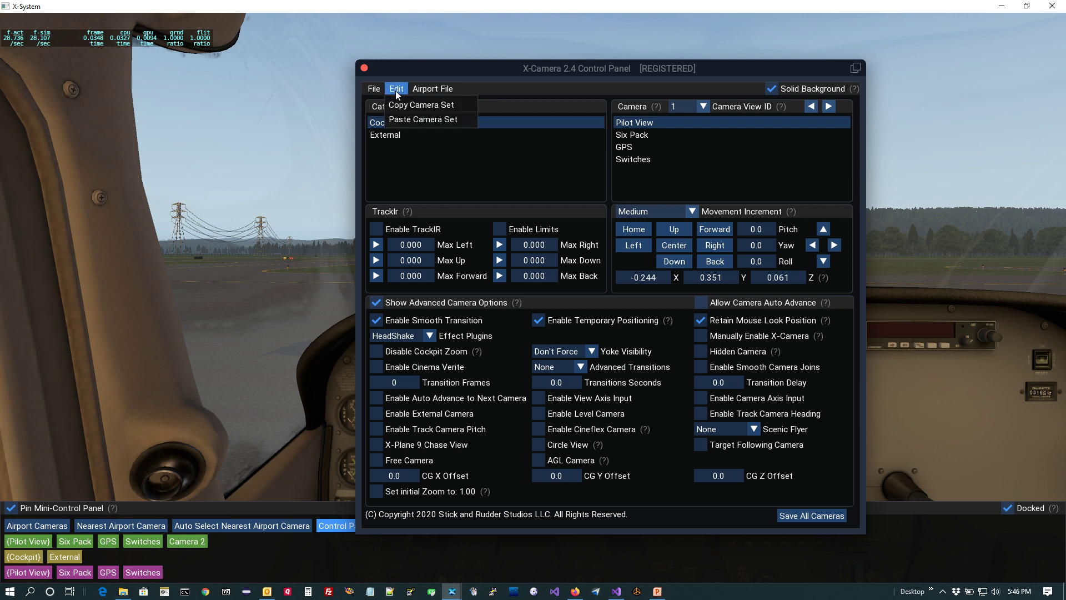
left_click(421, 105)
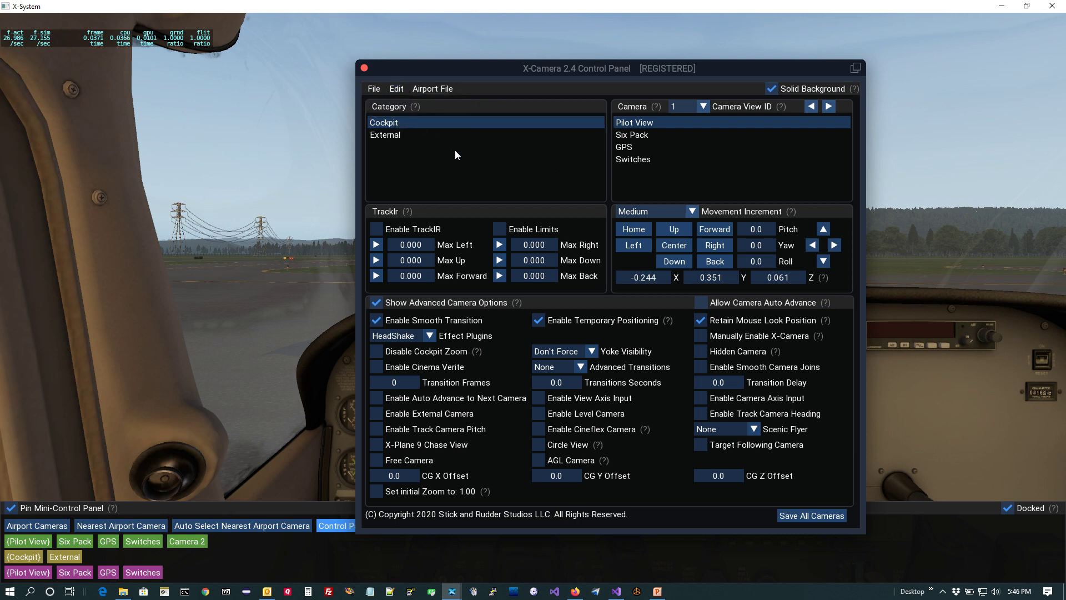
Start a new flight with the Cessna Skyhawk (G1000), confirming that the current flight ends
key("Escape")
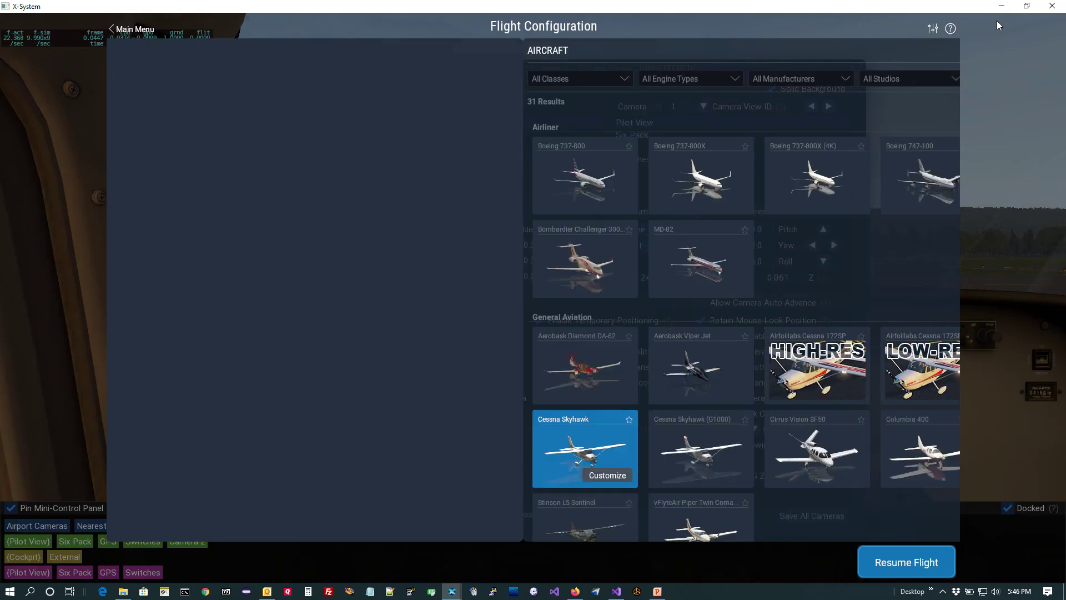
left_click(301, 438)
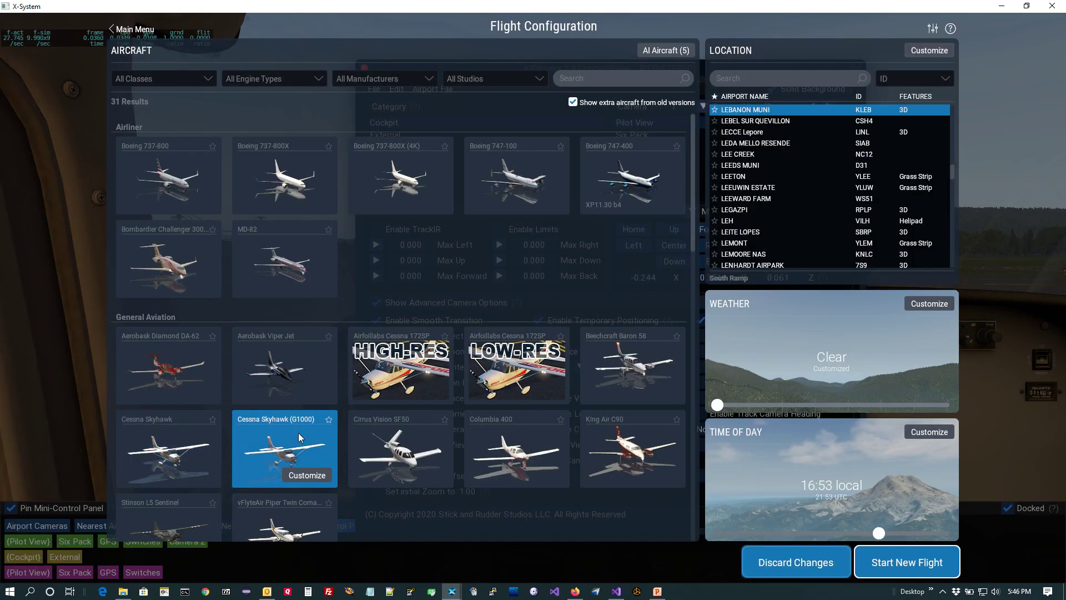
left_click(899, 570)
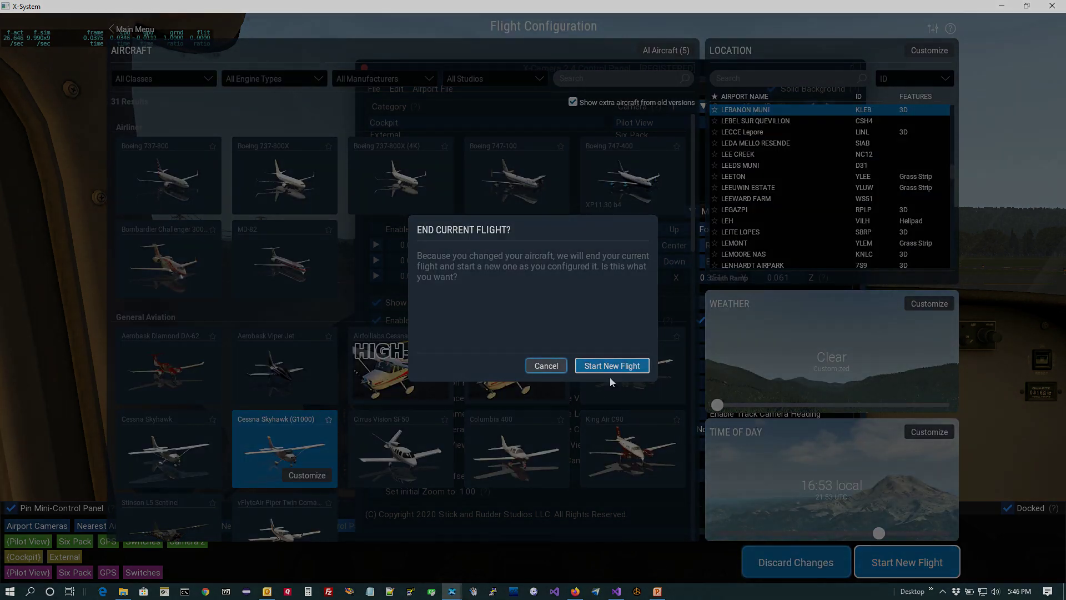
left_click(611, 368)
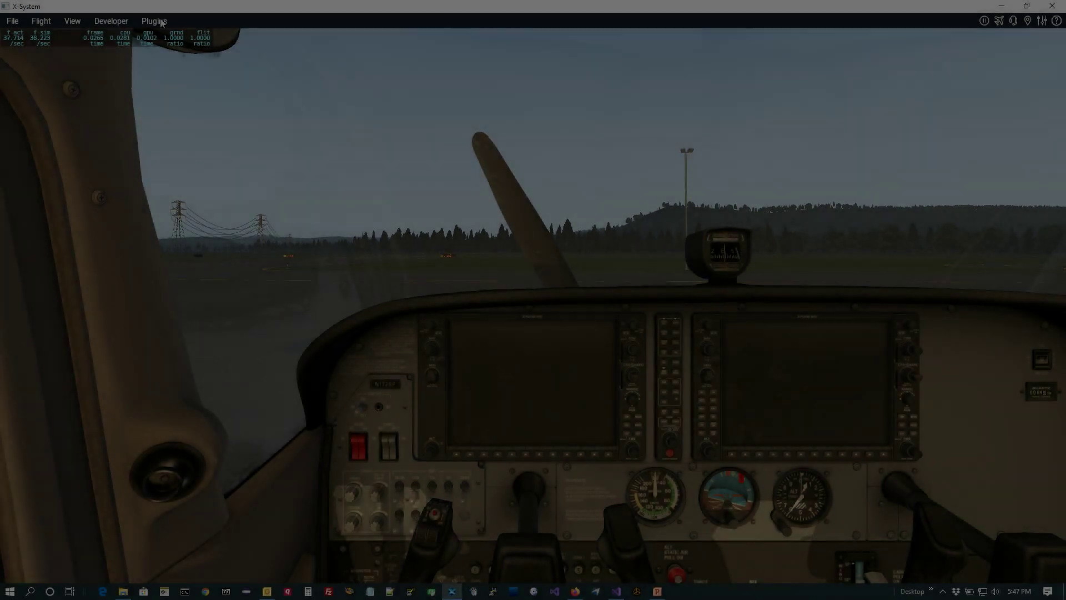
Enable X-Camera for the G1000 aircraft and acknowledge the new camera file notice
left_click(153, 21)
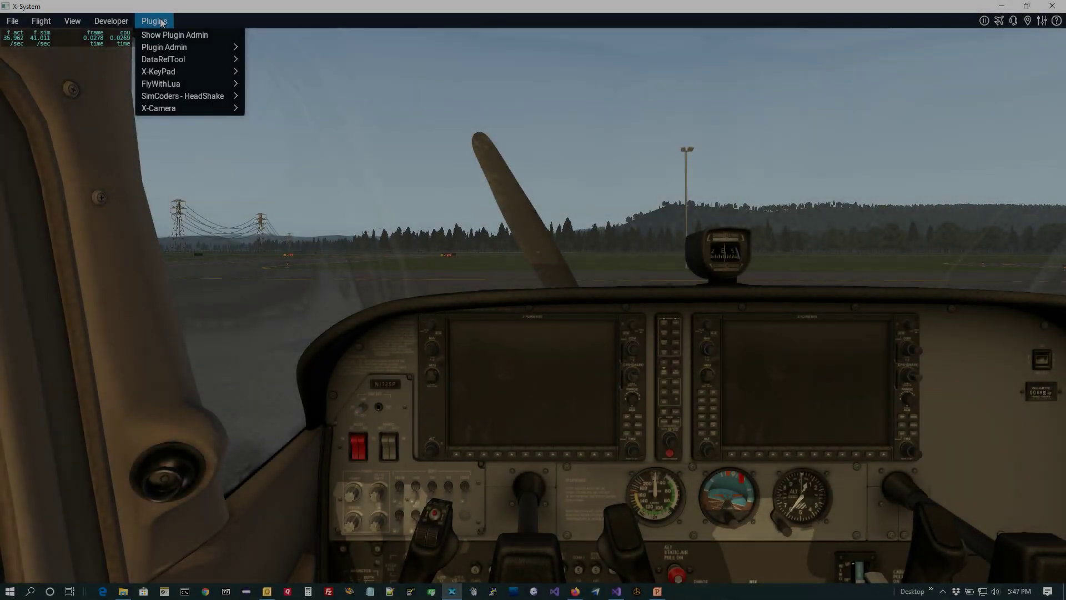
mouse_move(162, 110)
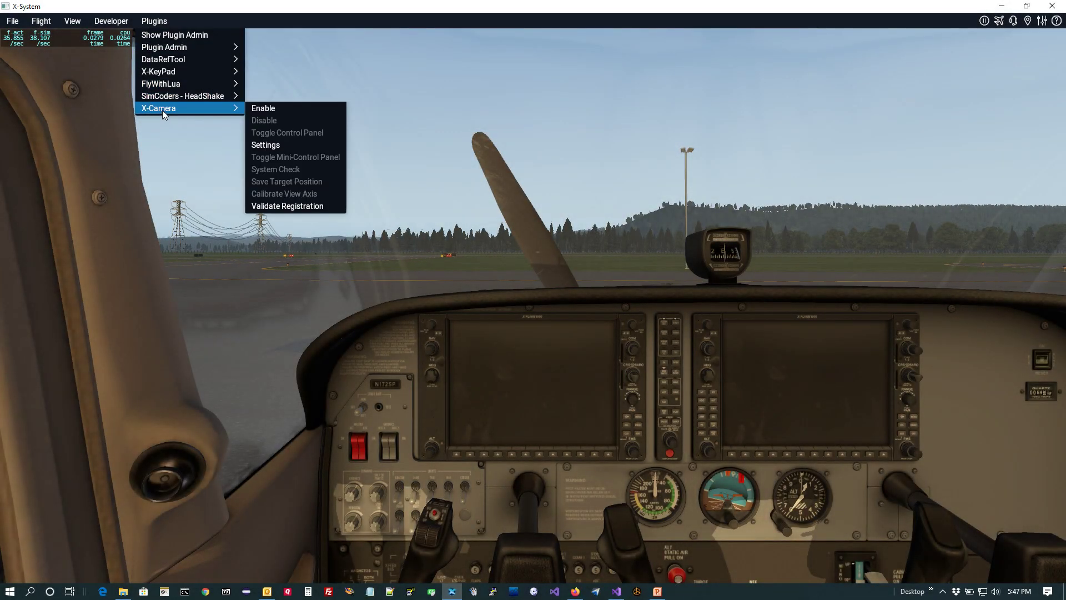
left_click(279, 109)
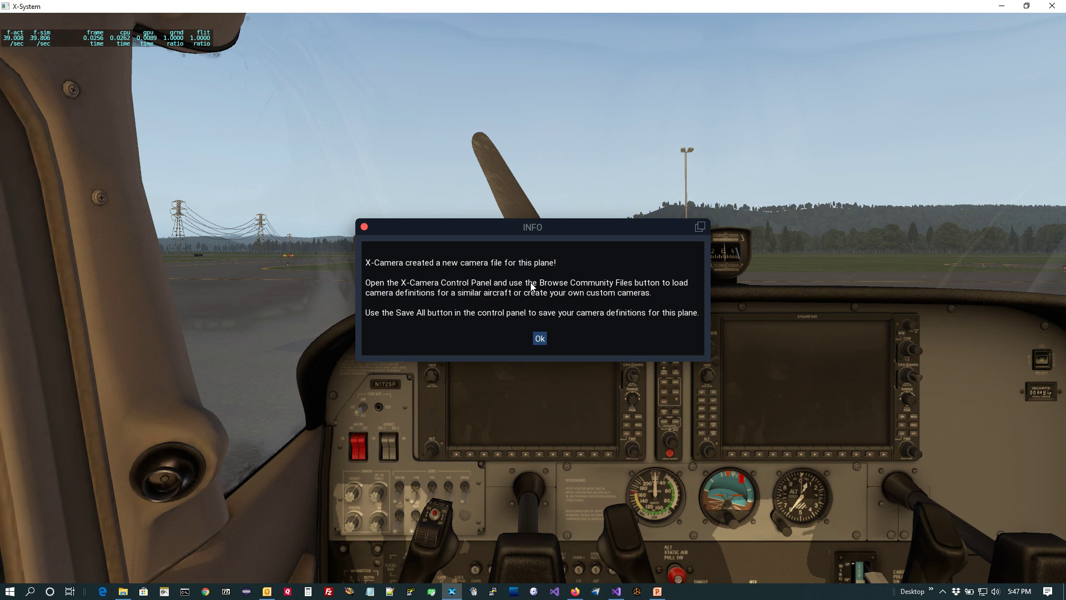
left_click(540, 339)
Open the Control Panel and paste the copied camera set with Auto Correct Cockpit Cameras turned on
mouse_move(389, 583)
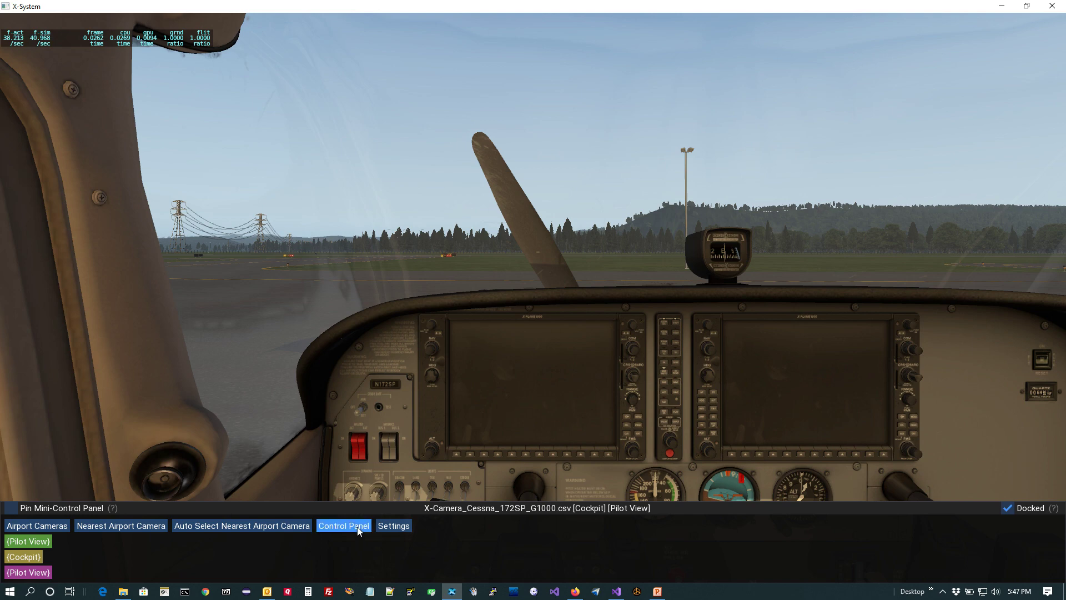
left_click(355, 525)
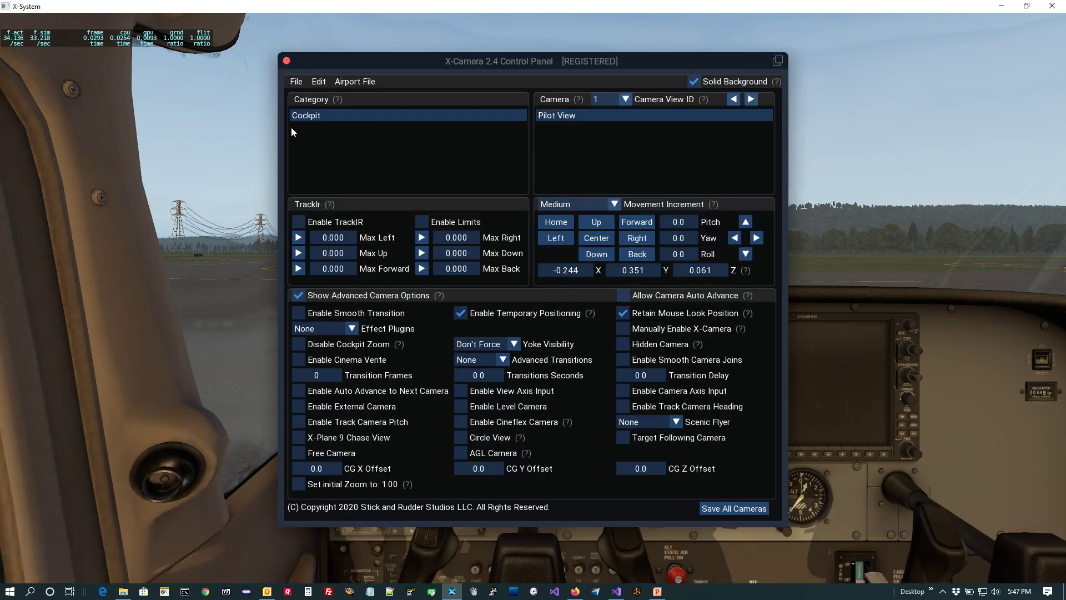
left_click(320, 82)
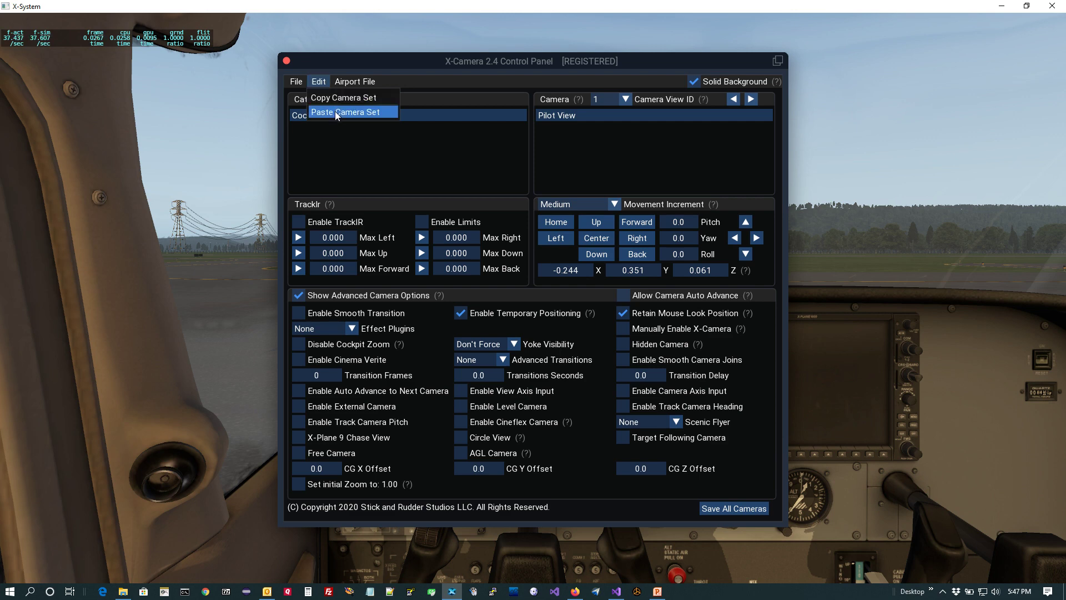
left_click(335, 111)
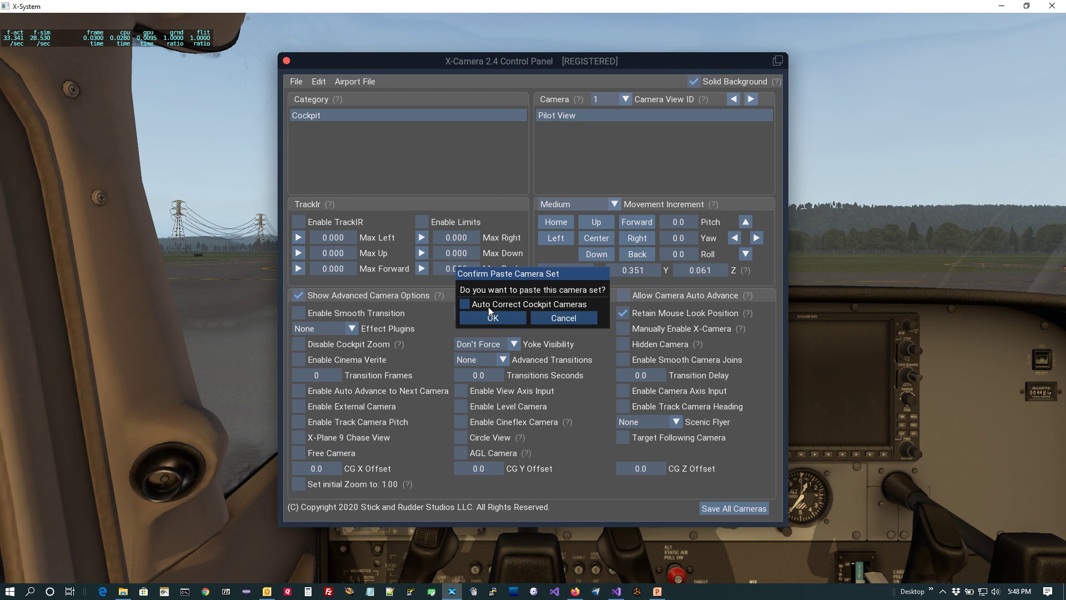
left_click(464, 304)
left_click(498, 318)
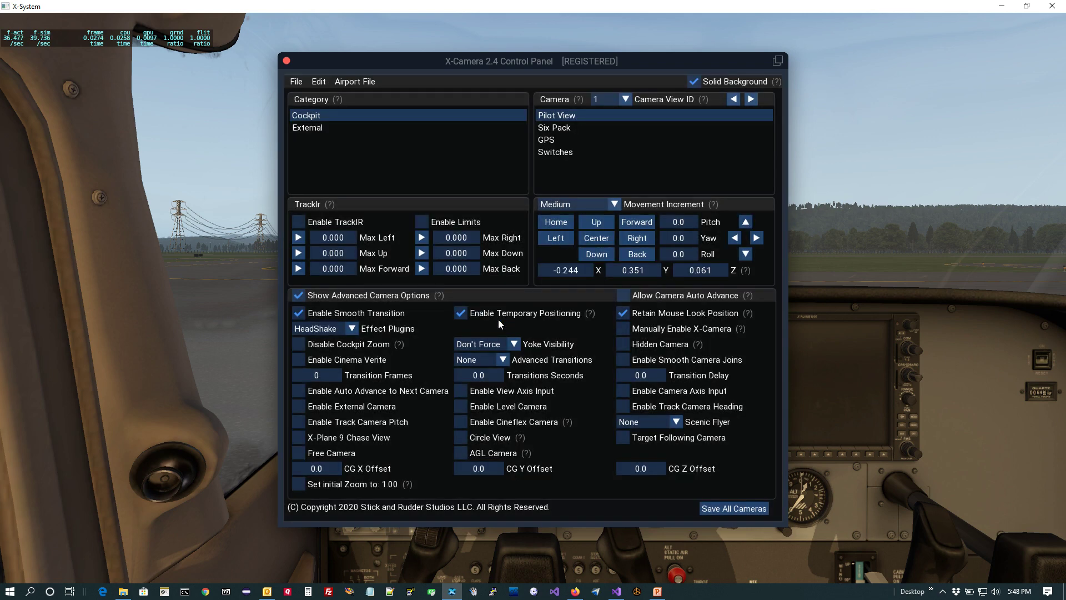
View the pasted Six Pack, GPS and Switches cockpit cameras one after another, moving the Control Panel out of the way
left_click(565, 130)
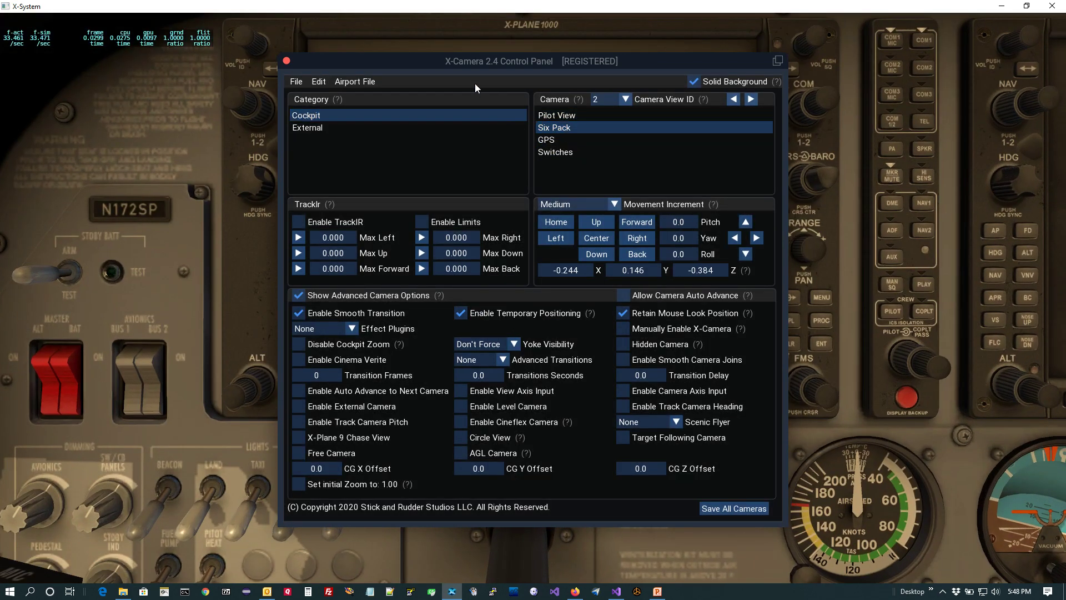
left_click_drag(429, 61, 403, 77)
key("Down")
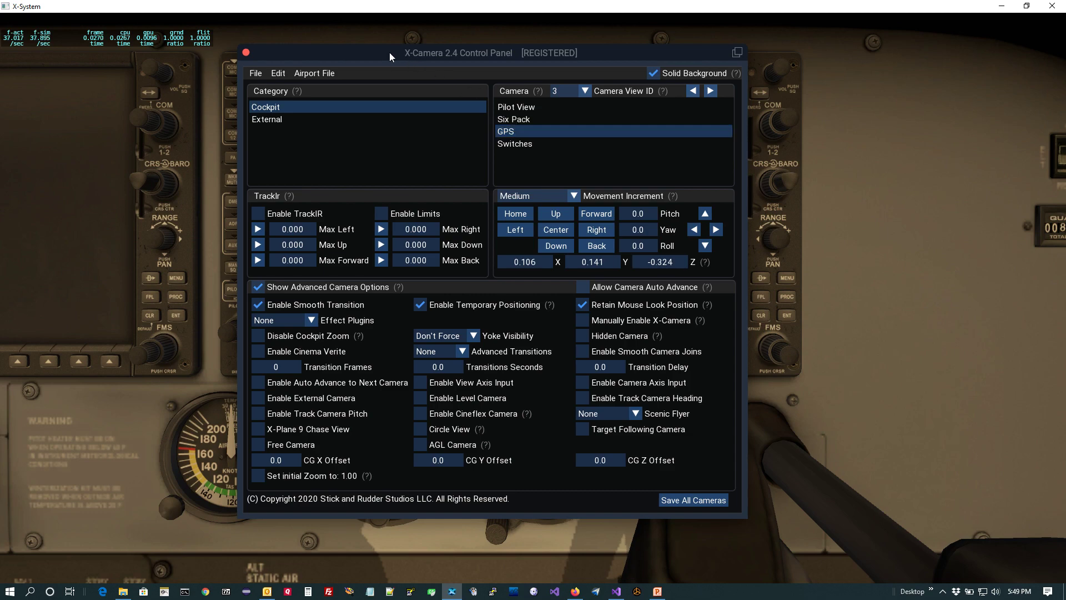
left_click_drag(389, 53, 441, 69)
left_click(572, 160)
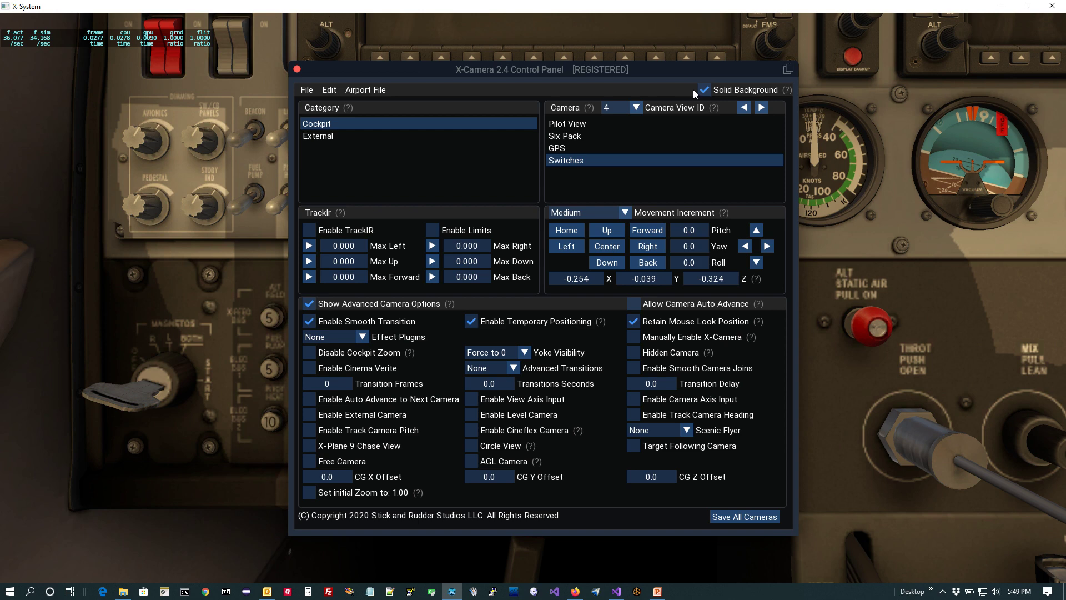
Turn off the Control Panel's Solid Background, and collapse and re-expand the panel
left_click(704, 90)
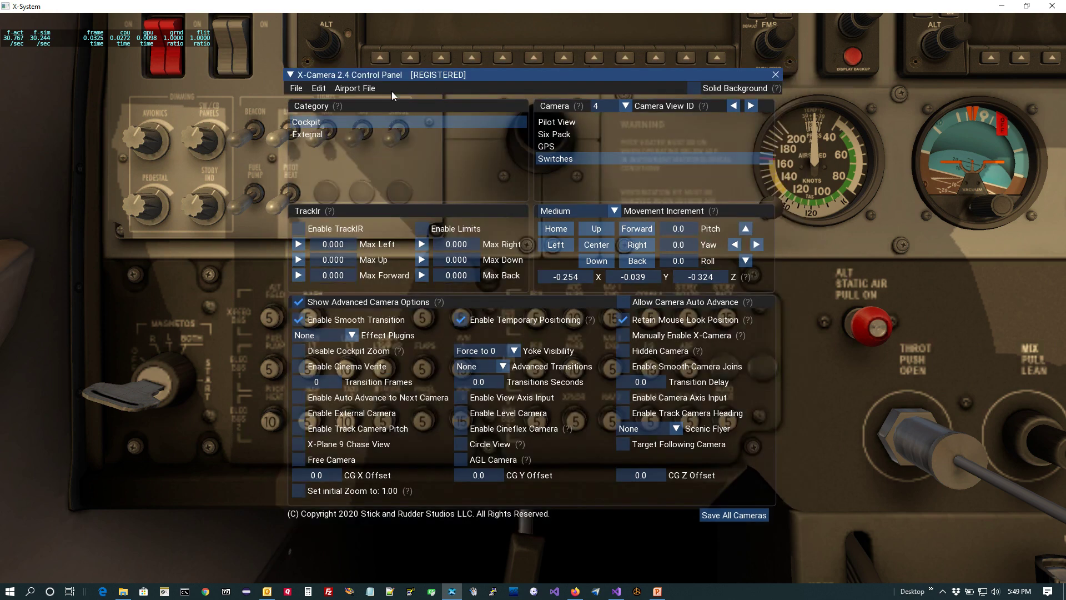
left_click(289, 76)
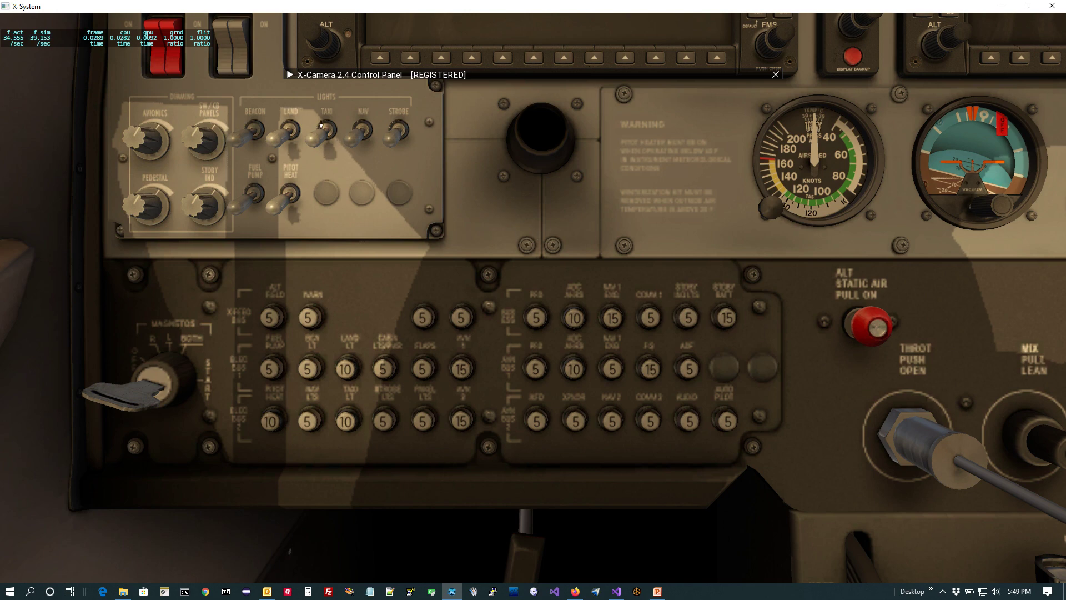
left_click(290, 75)
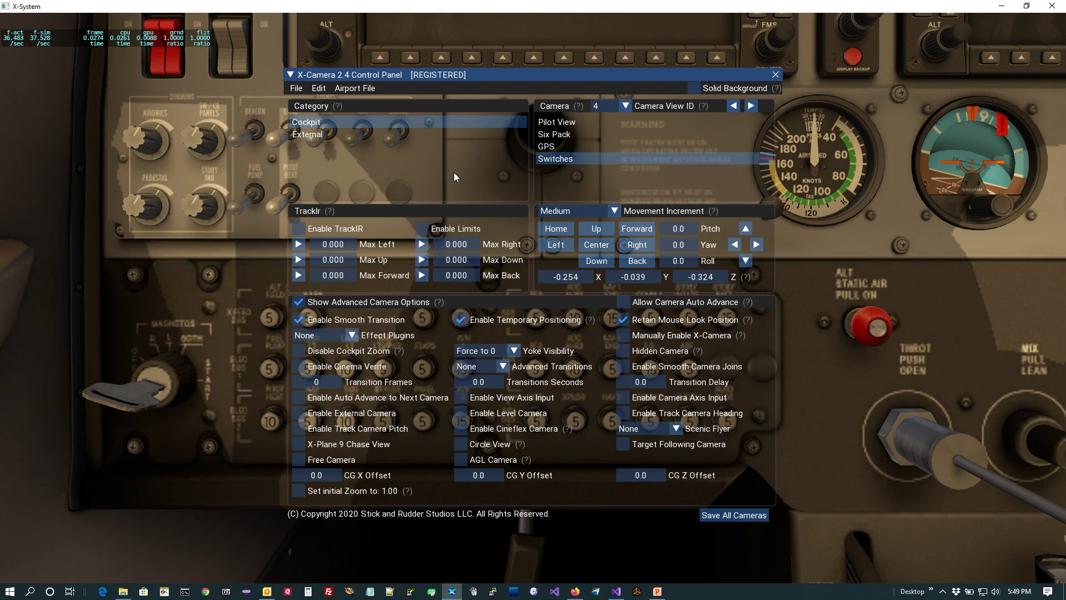
Select the Pilot View camera and turn the Control Panel's Solid Background back on
left_click(555, 107)
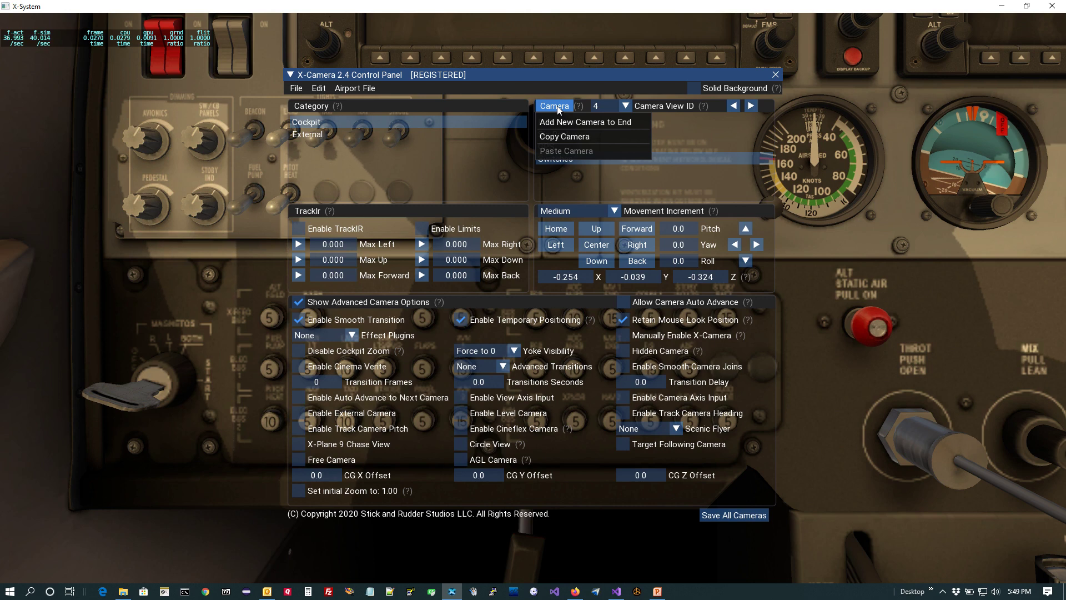
left_click(529, 81)
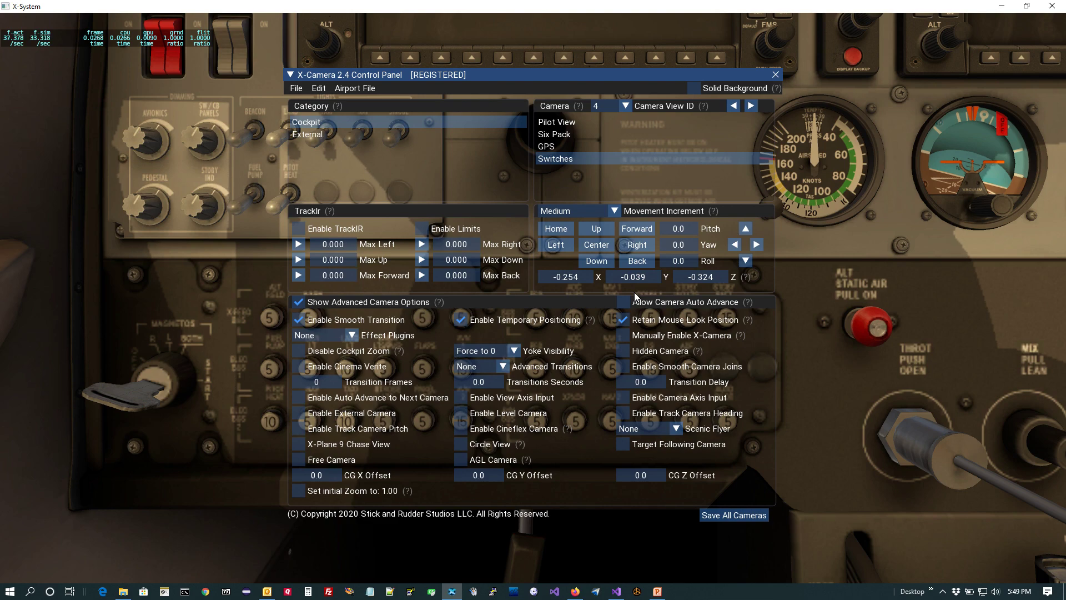
left_click(569, 125)
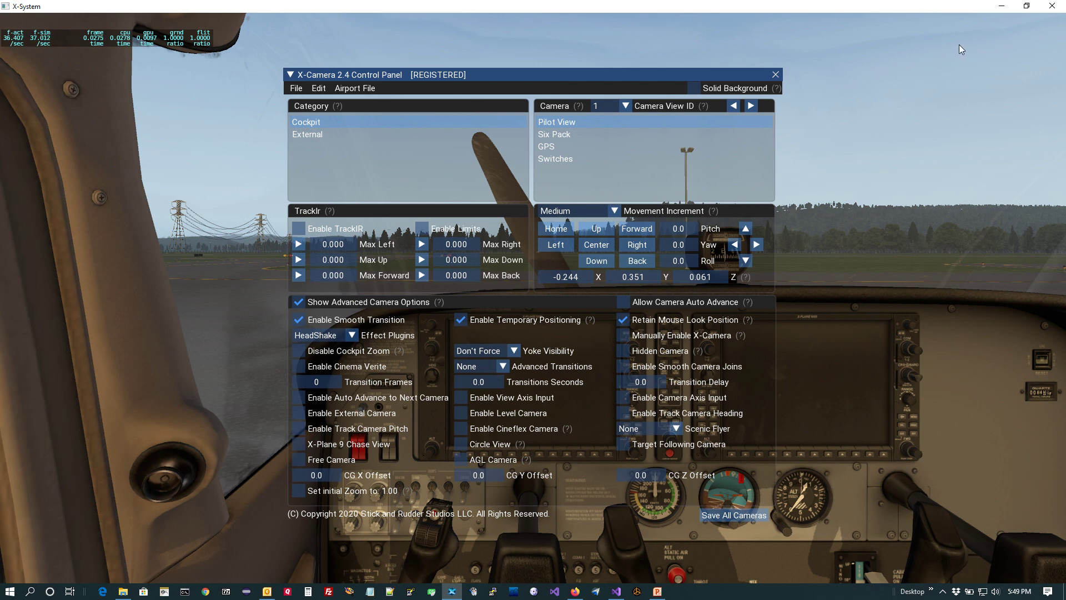
left_click(694, 88)
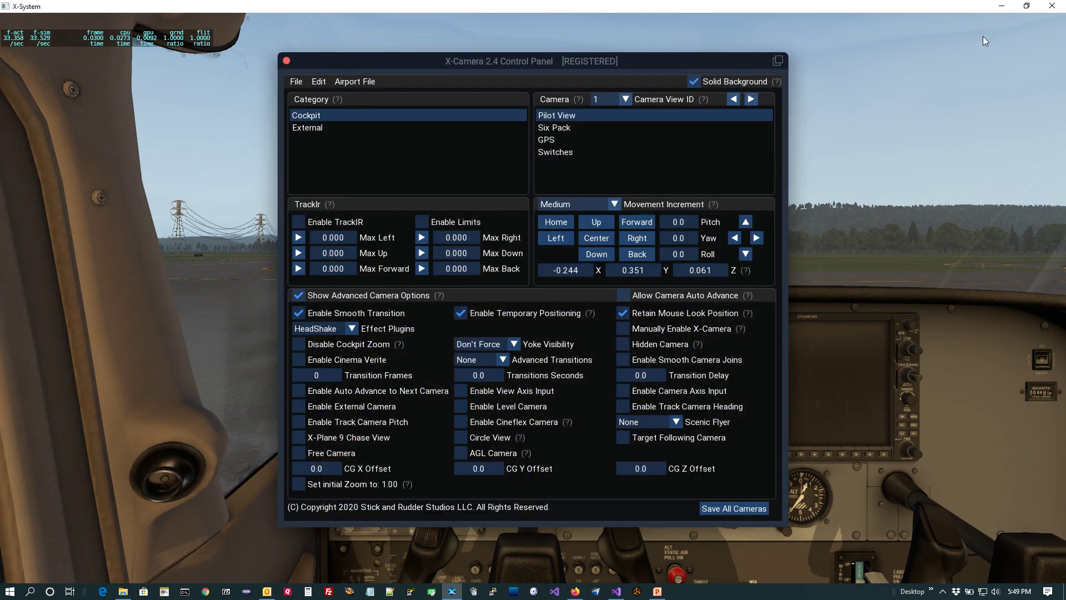
Start a new flight with the standard Cessna Skyhawk, confirming that the current flight ends
left_click(1001, 23)
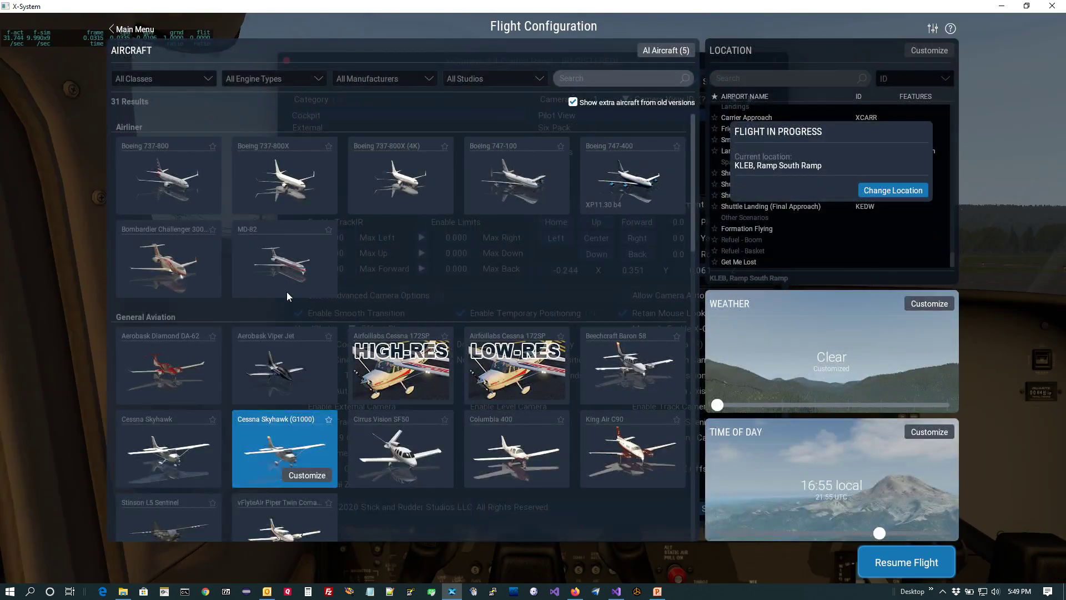
left_click(170, 435)
left_click(872, 562)
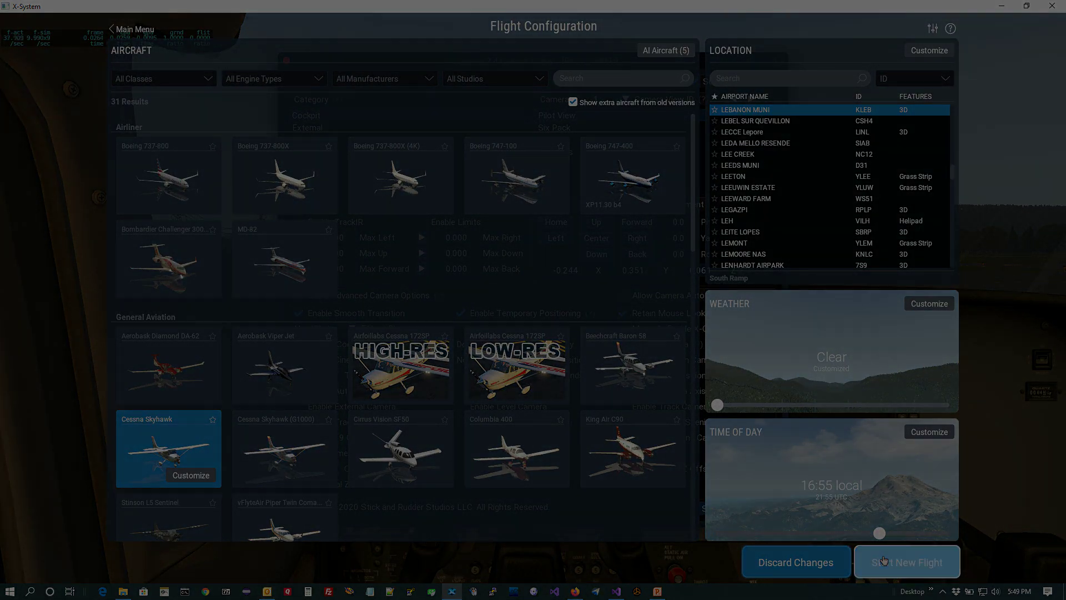
left_click(612, 365)
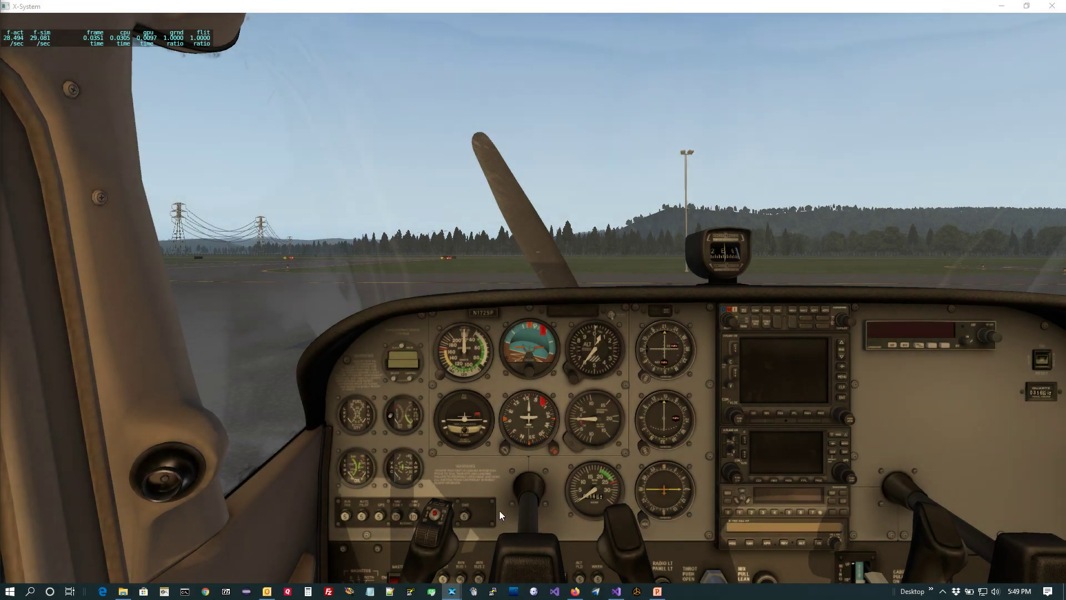
Replace the Cessna 172SP's cameras with a new aircraft camera file from the Control Panel and save all cameras
mouse_move(455, 541)
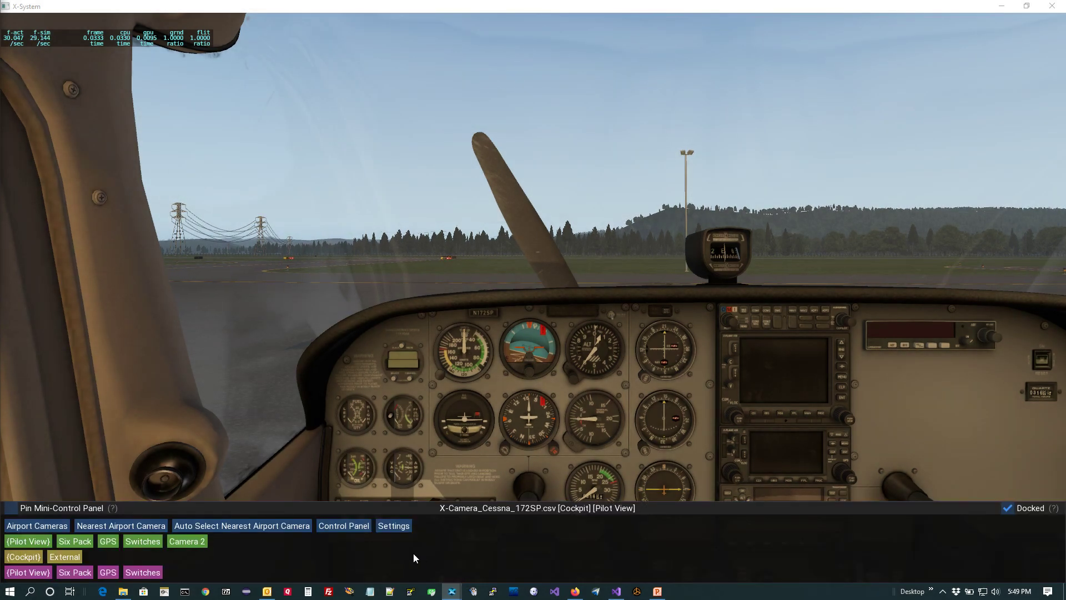
left_click(361, 525)
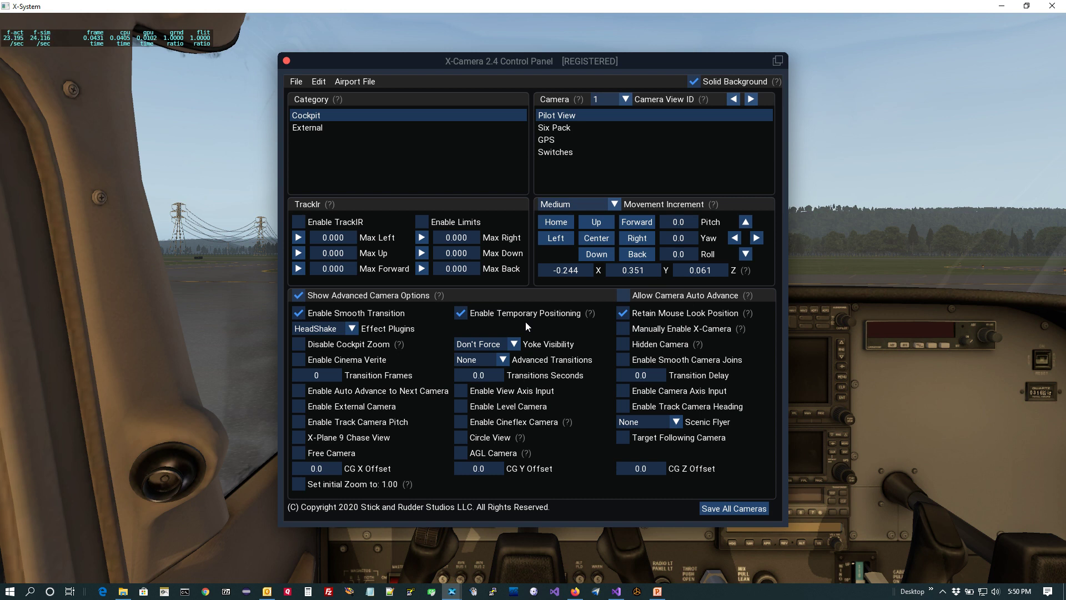
left_click(292, 83)
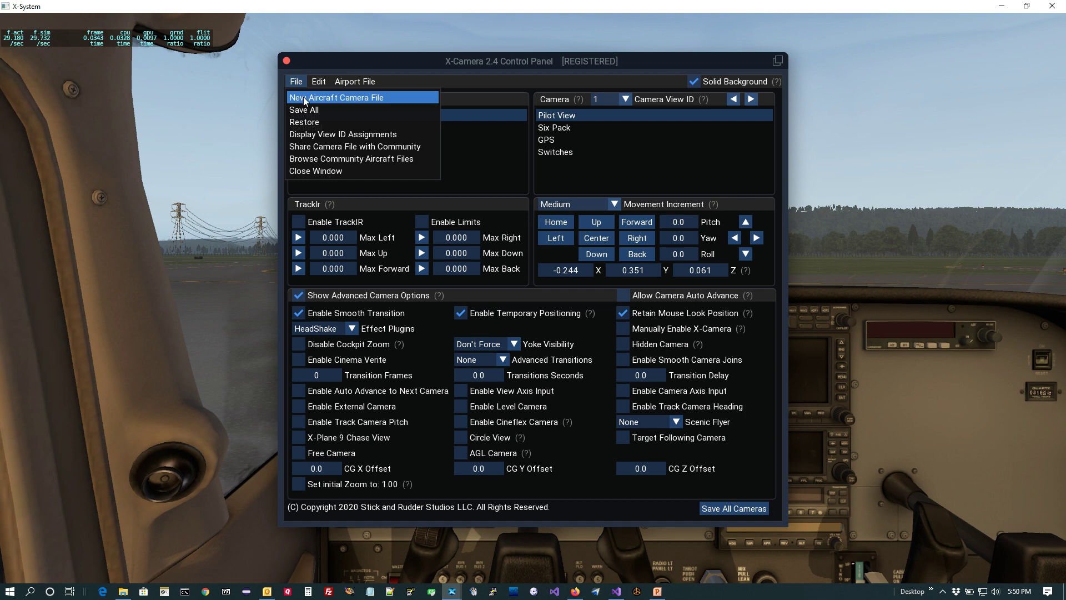
left_click(304, 98)
left_click(541, 225)
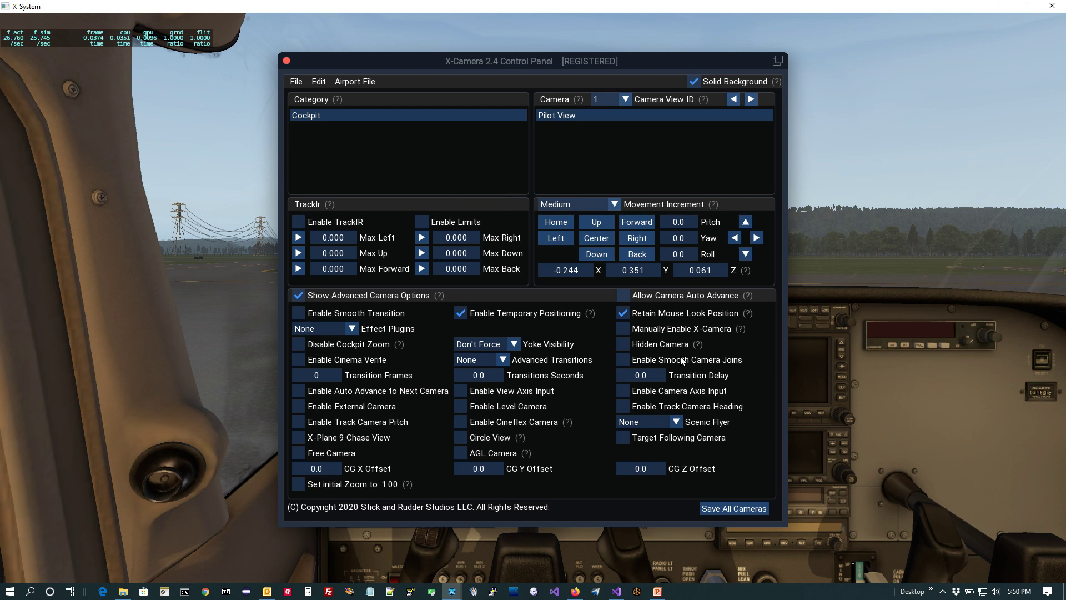
left_click(735, 509)
Move the Control Panel aside and reposition the Pilot View camera in the cockpit to X 0.081, Y 0.341
left_click_drag(392, 61, 355, 81)
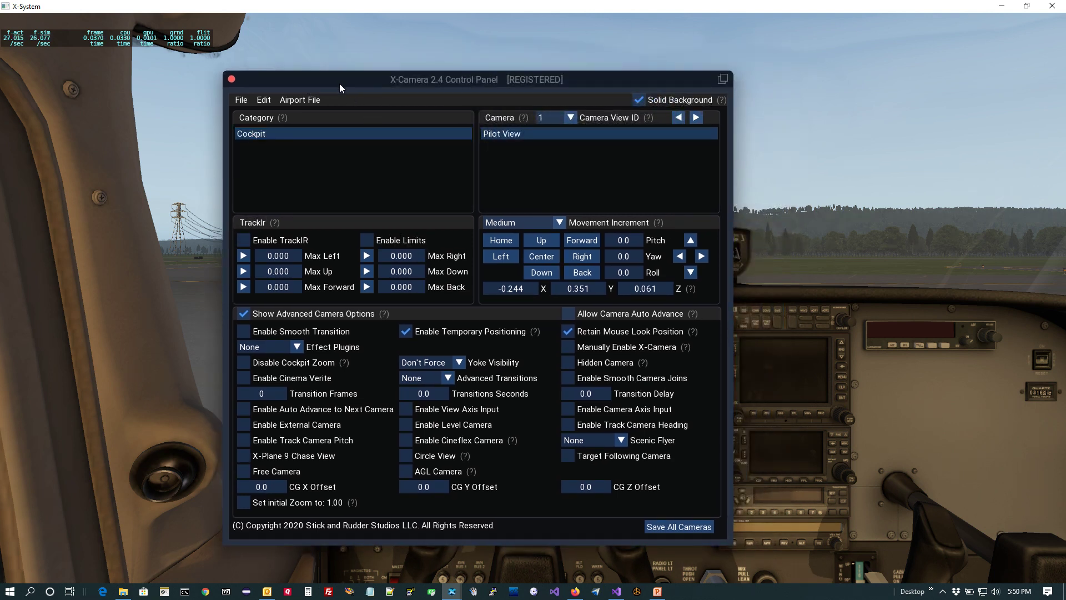
left_click_drag(338, 82, 289, 83)
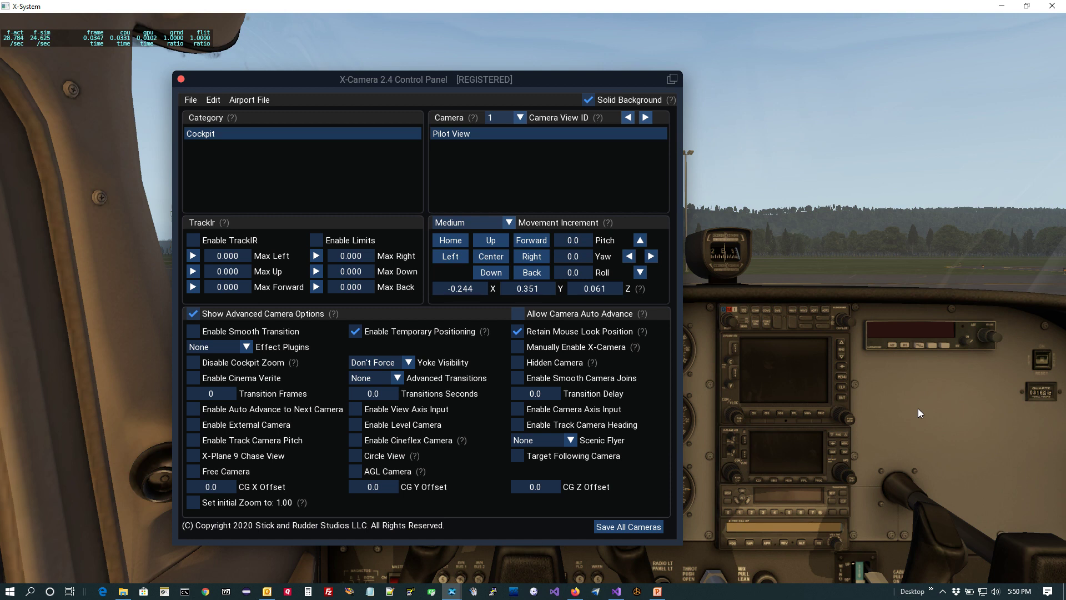
key("period")
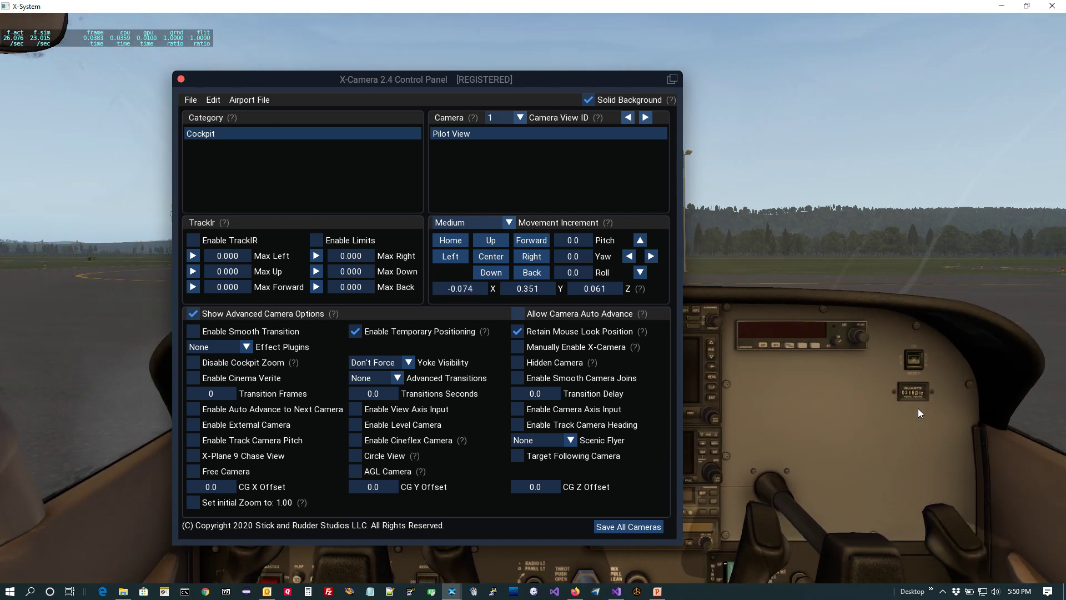
key("period")
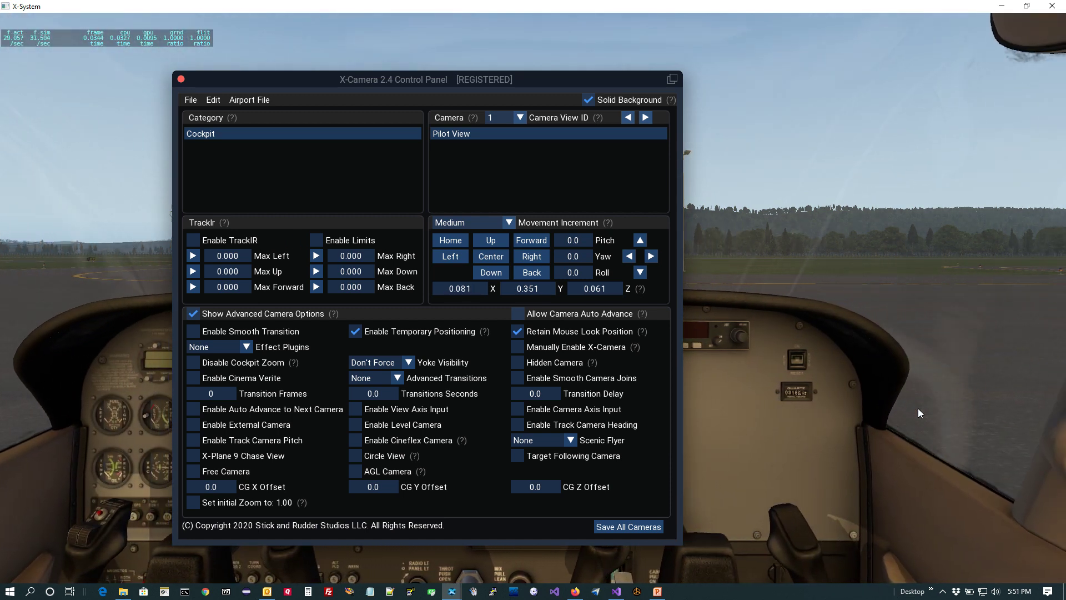
key("Page_Up")
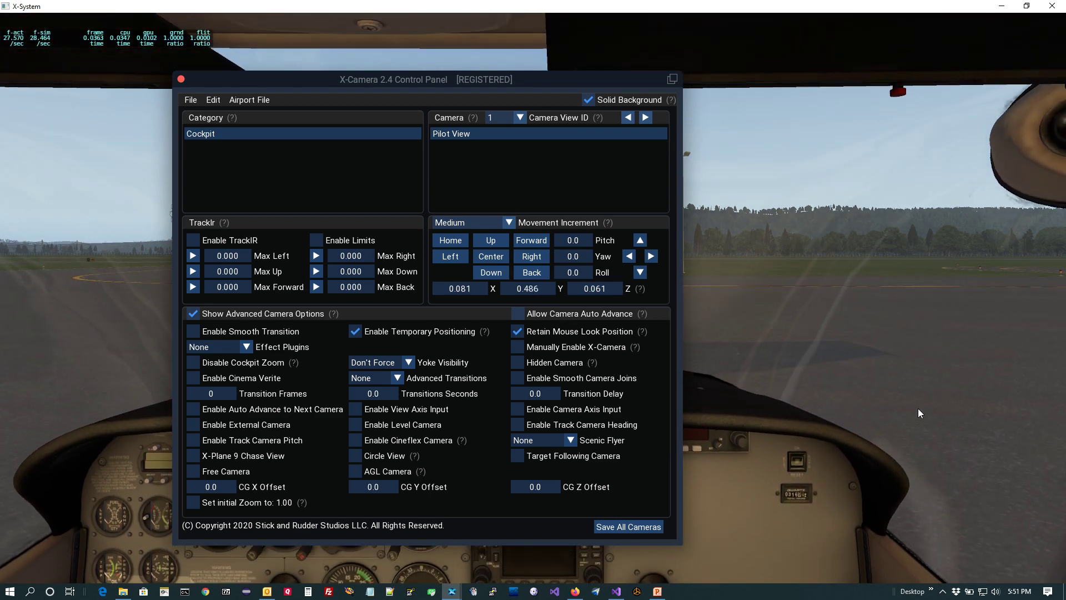
key("Page_Down")
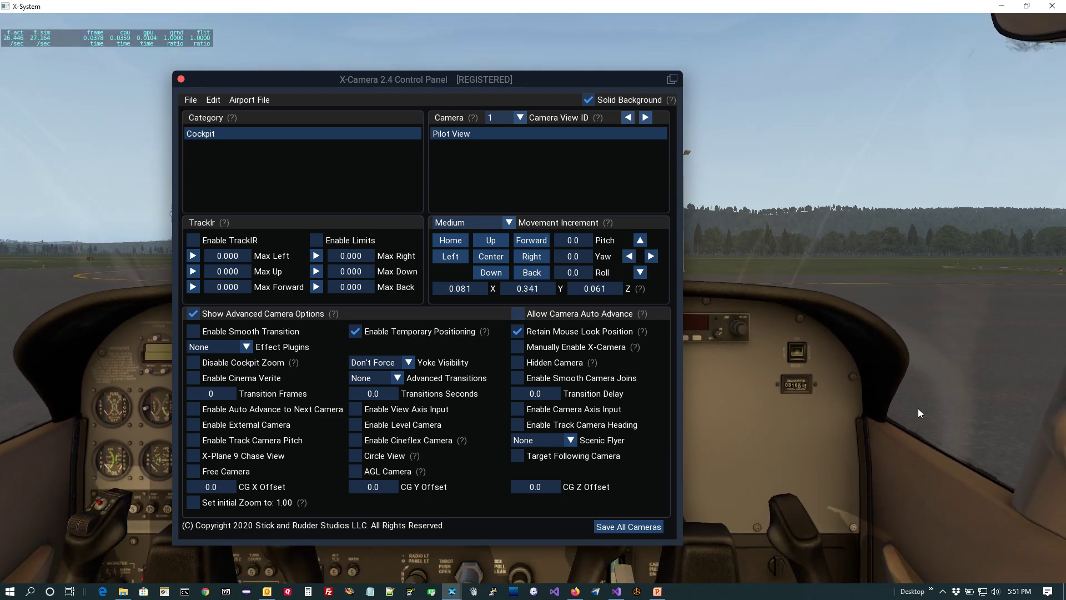
Shift the Pilot View camera sideways to X 0.146, and reselect Pilot View to recall its saved position
key("period")
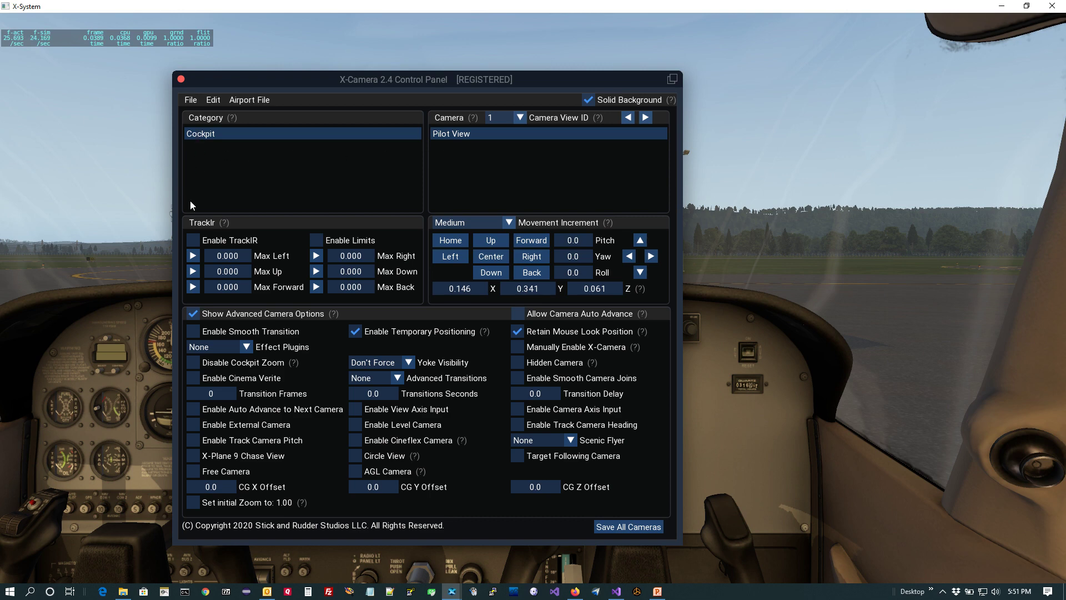
left_click(461, 134)
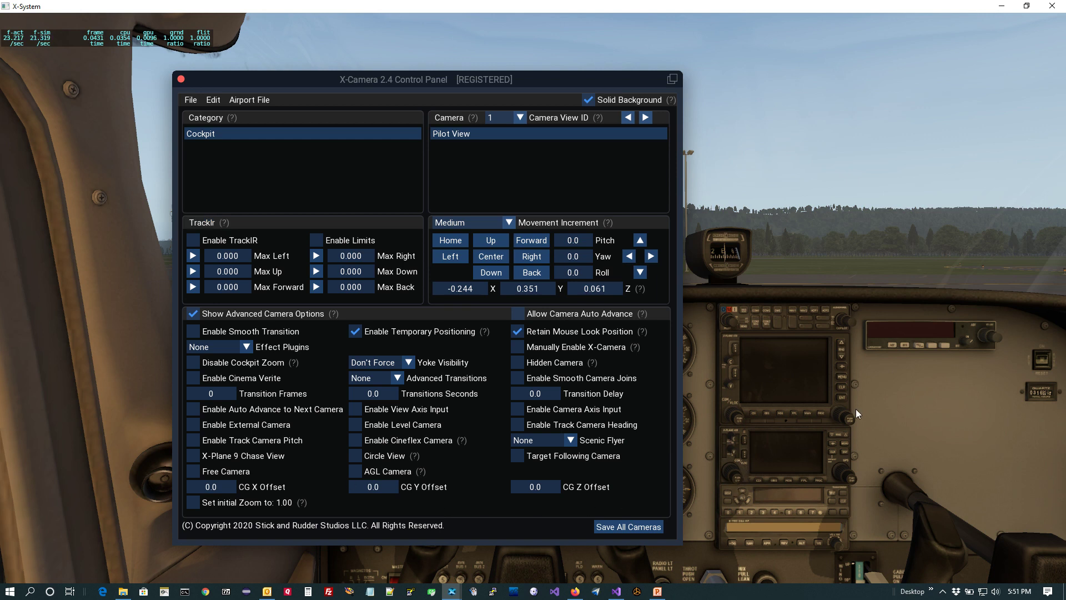
Shift the Pilot View camera across the cockpit to X 0.196 and add a new camera to the end of the camera list
key("period")
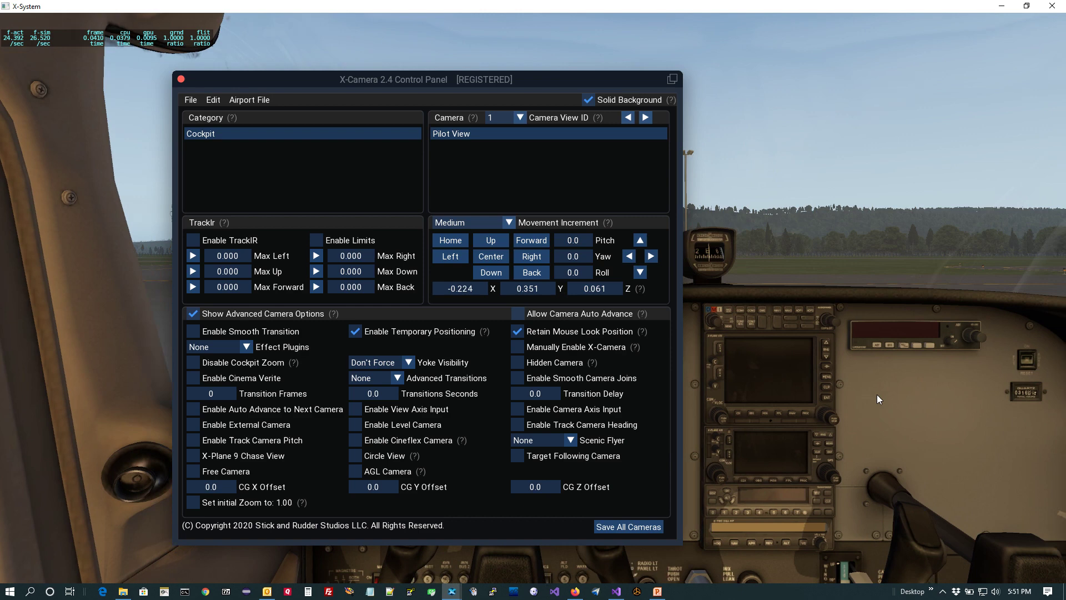
key("period")
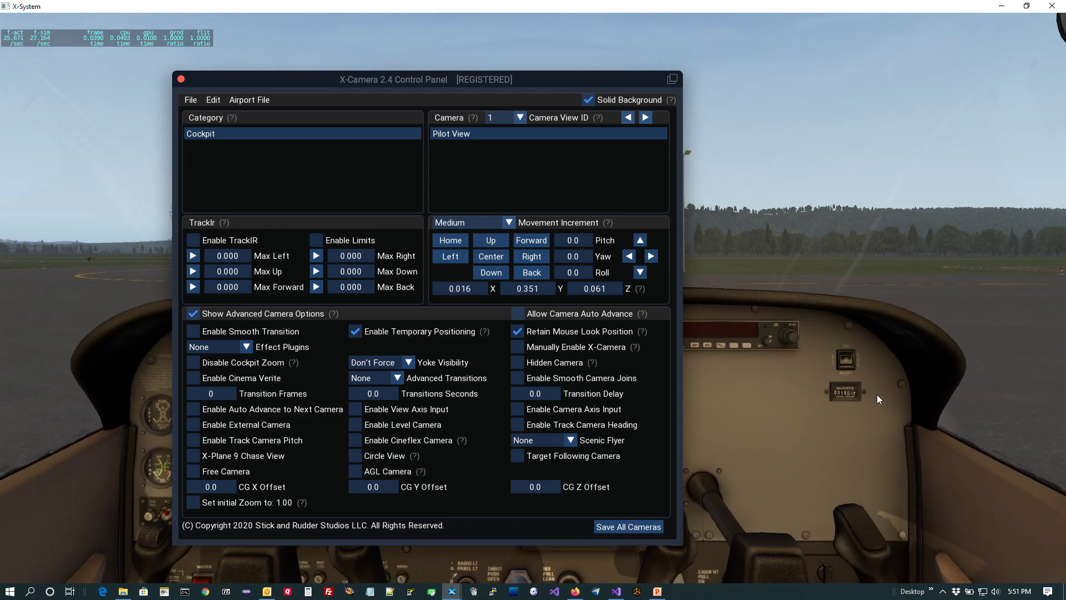
key("period")
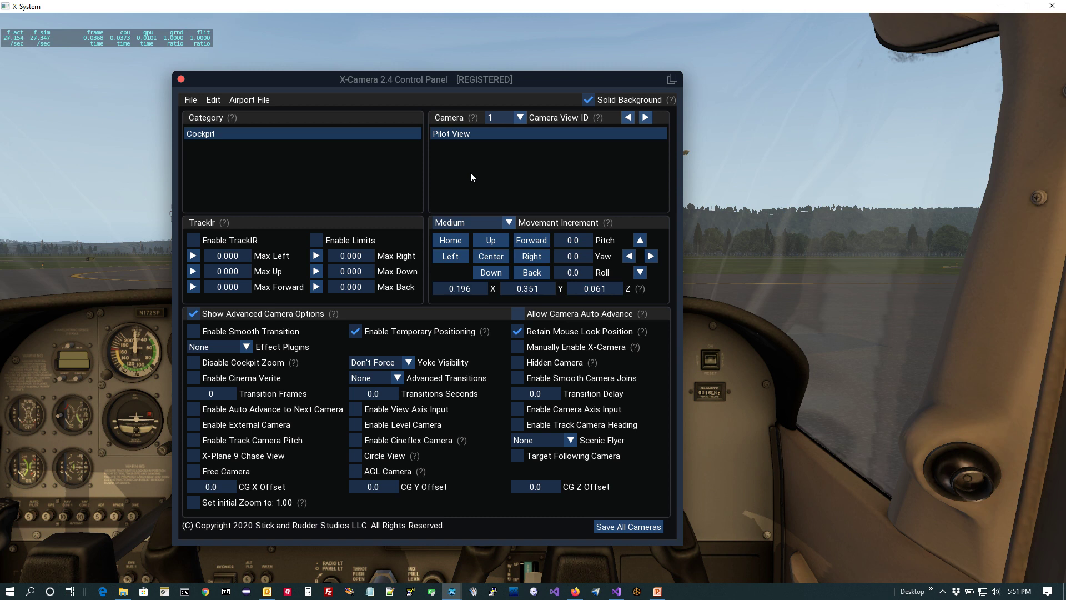
right_click(485, 133)
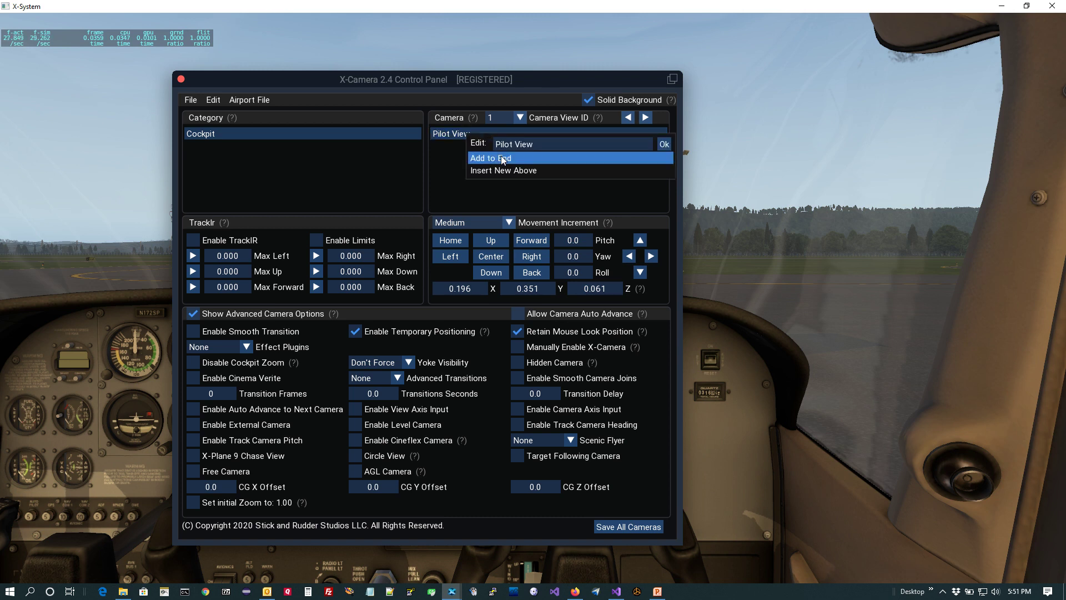
left_click(500, 156)
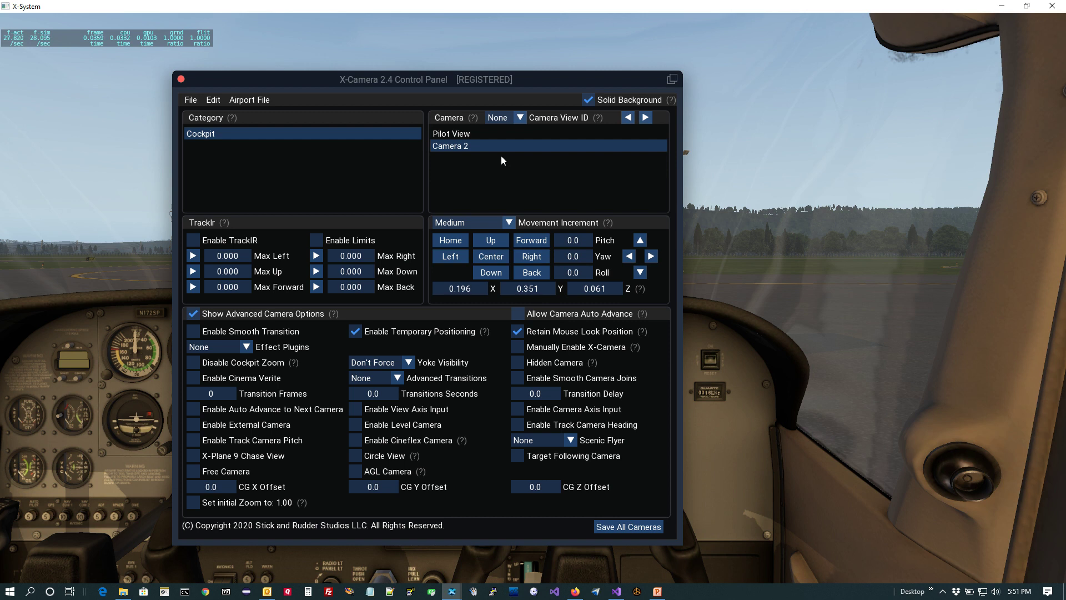
Rename the new second camera as Copilot
right_click(475, 143)
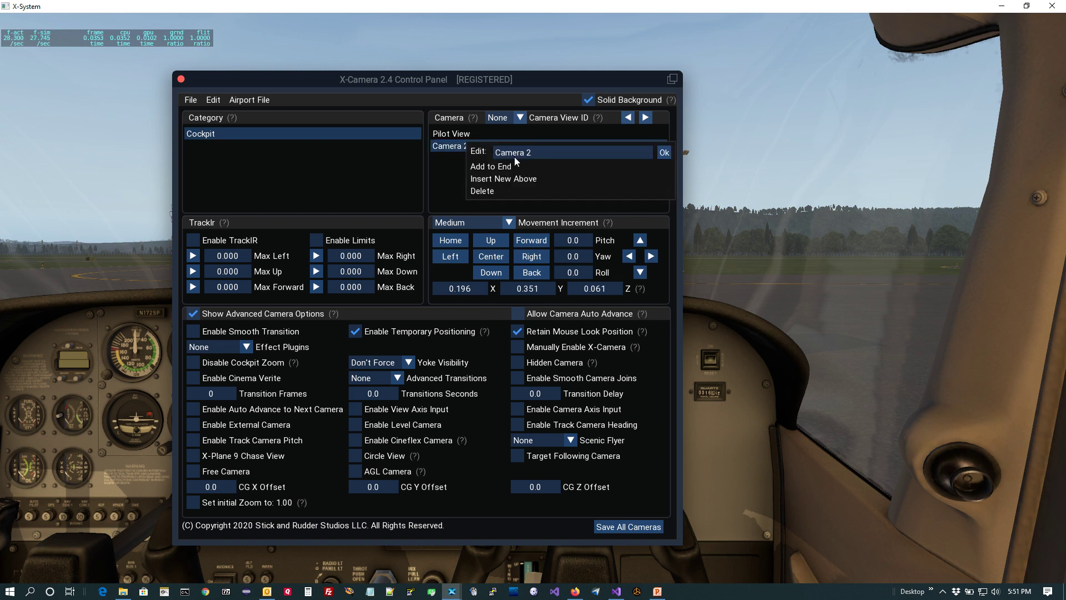
left_click_drag(548, 152, 461, 145)
type("Co pilot")
key("Return")
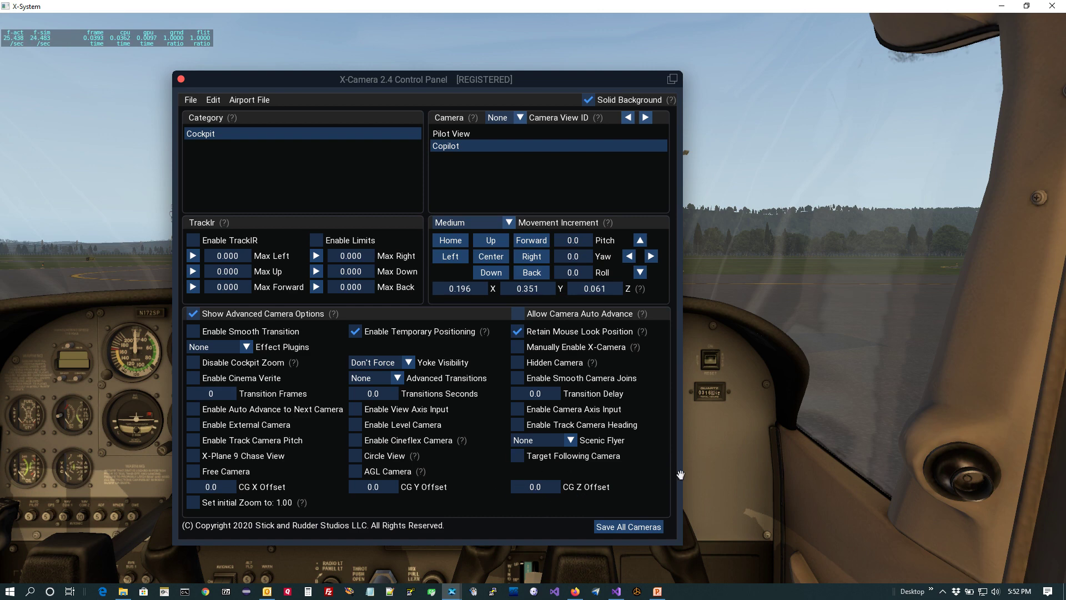
Switch to the Pilot View camera and back to Copilot, and save all cameras
left_click(468, 138)
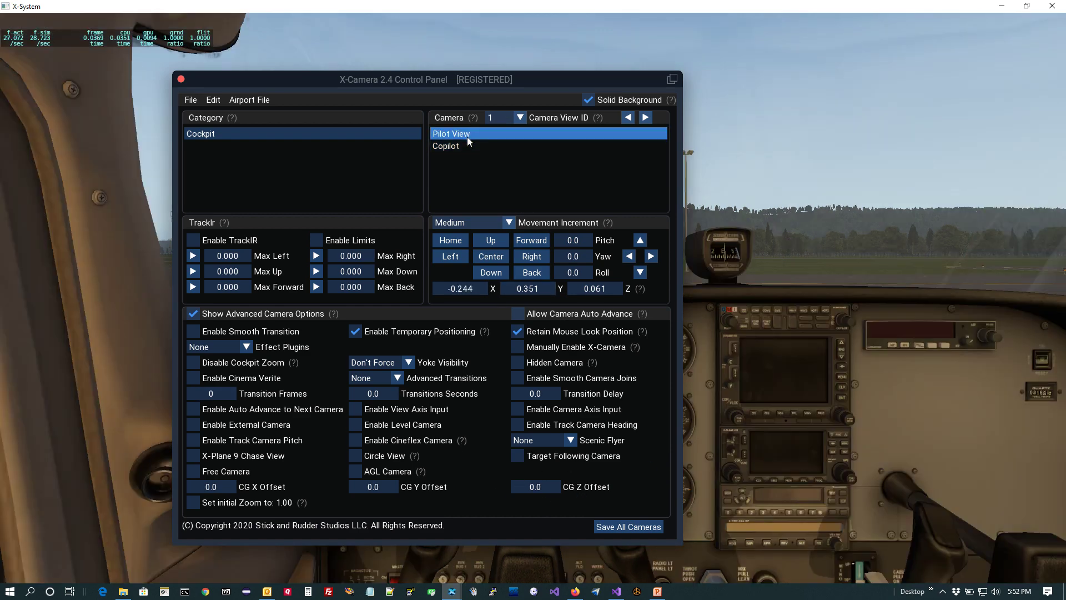
left_click(468, 148)
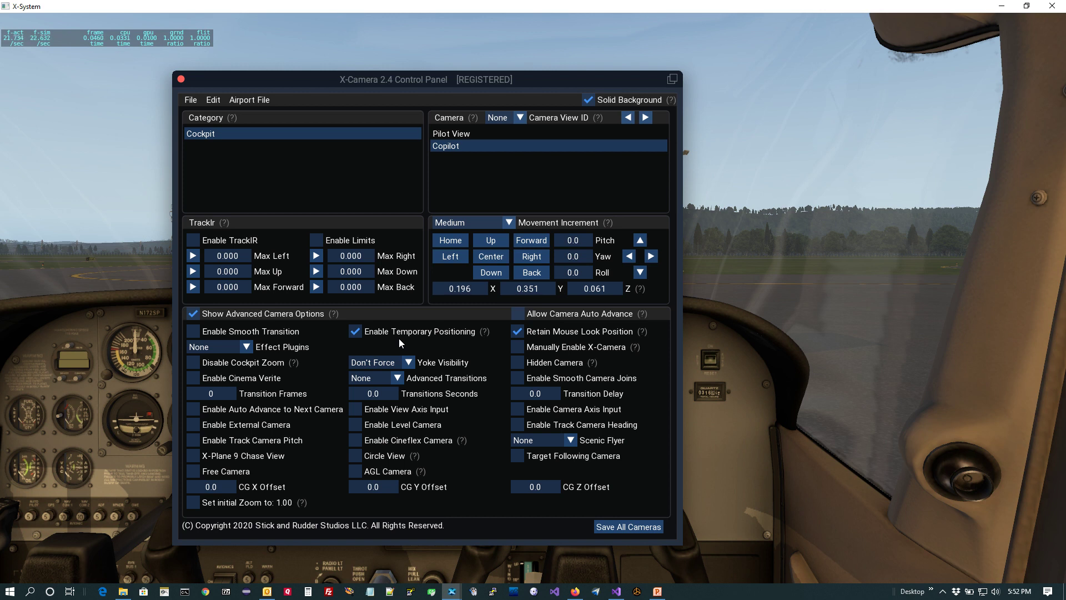
left_click(632, 529)
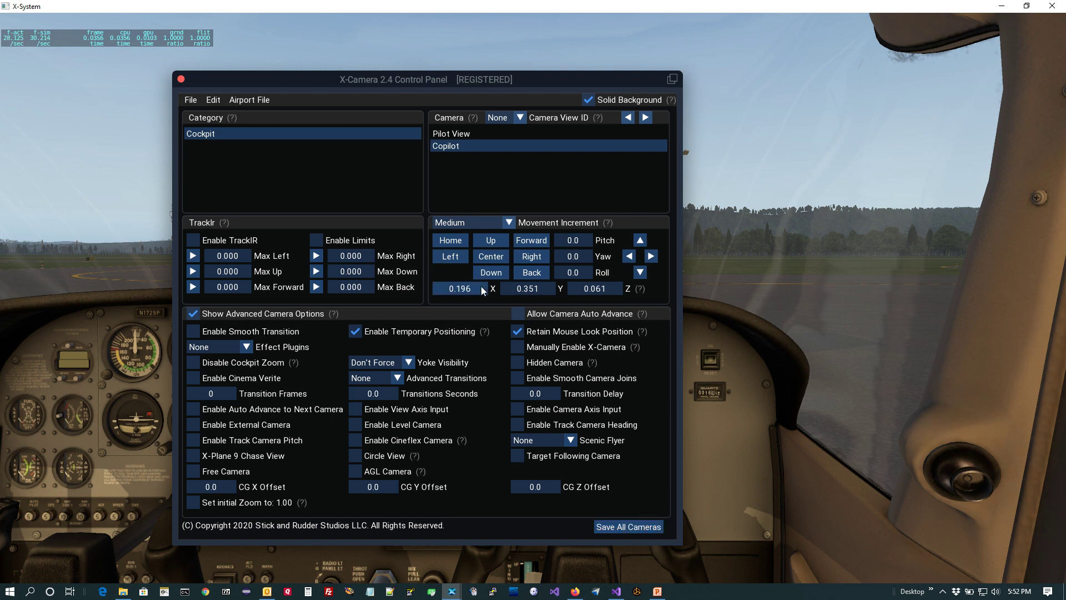
Delete the Copilot camera and shift the Pilot View camera to X 0.136
right_click(484, 146)
left_click(489, 195)
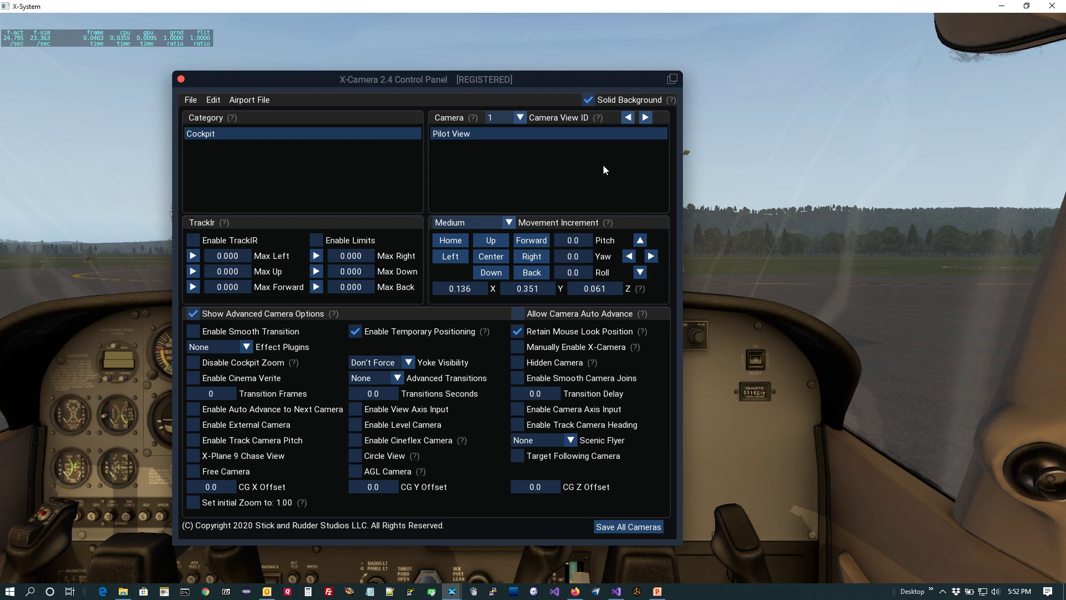
Add another camera to the end of the Cockpit camera list and rename it Copilot
right_click(505, 135)
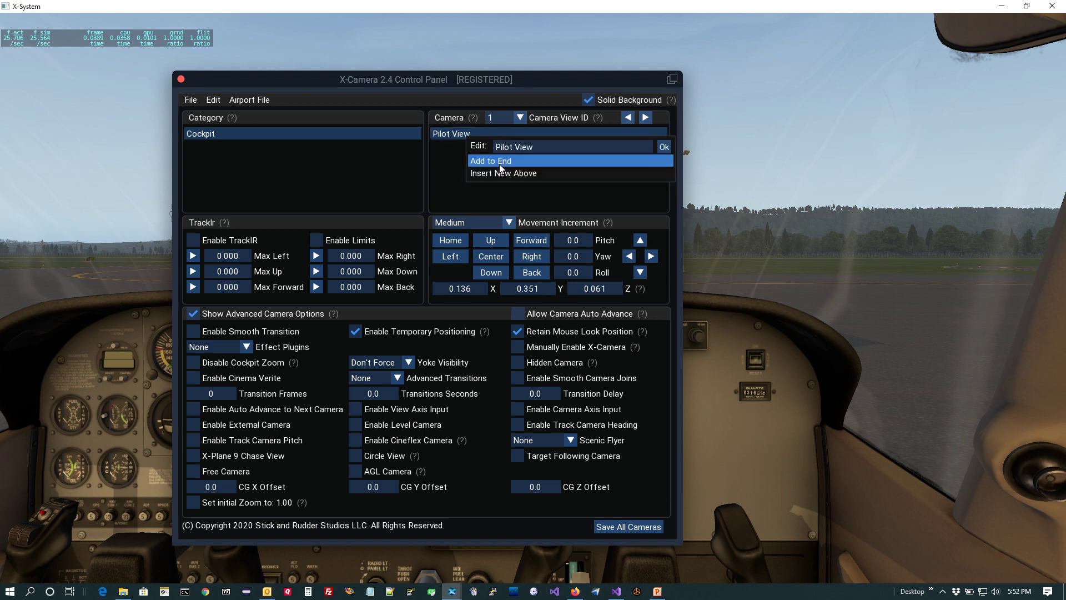
left_click(499, 162)
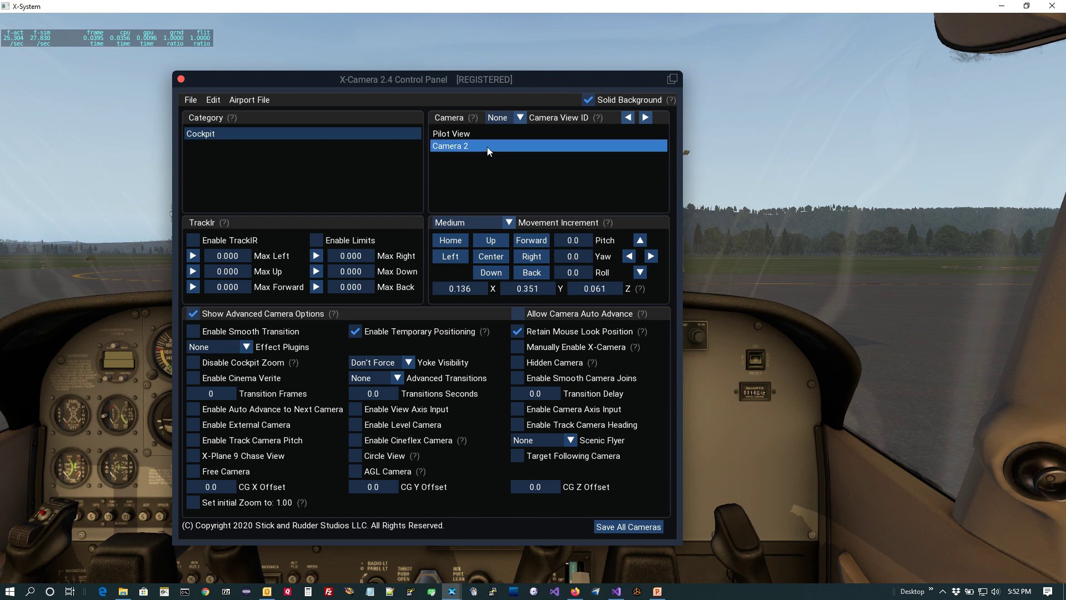
left_click(487, 146)
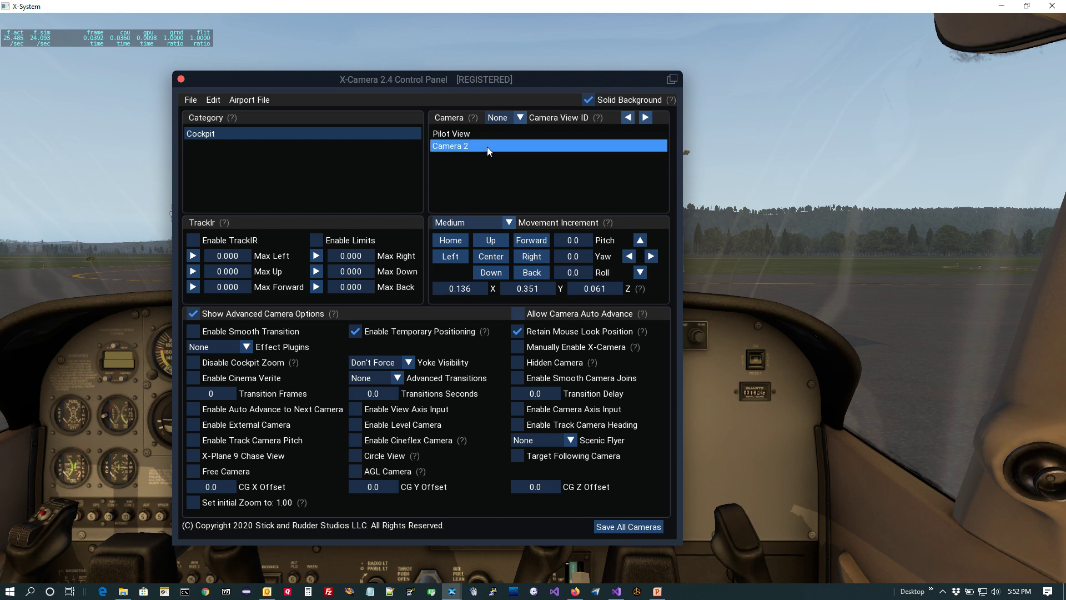
right_click(486, 147)
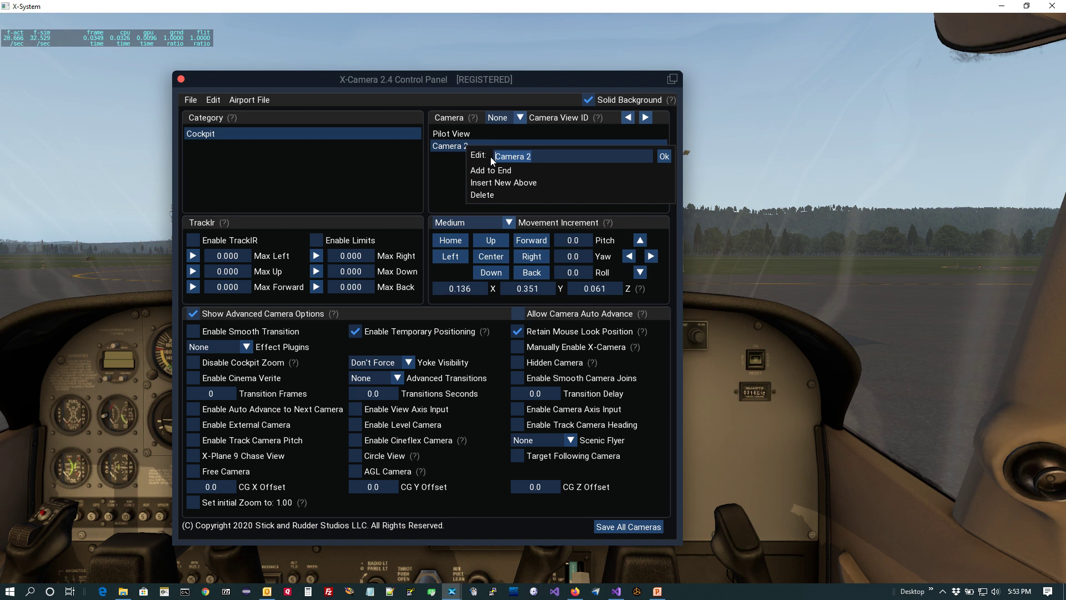
type("Copilot")
key("Return")
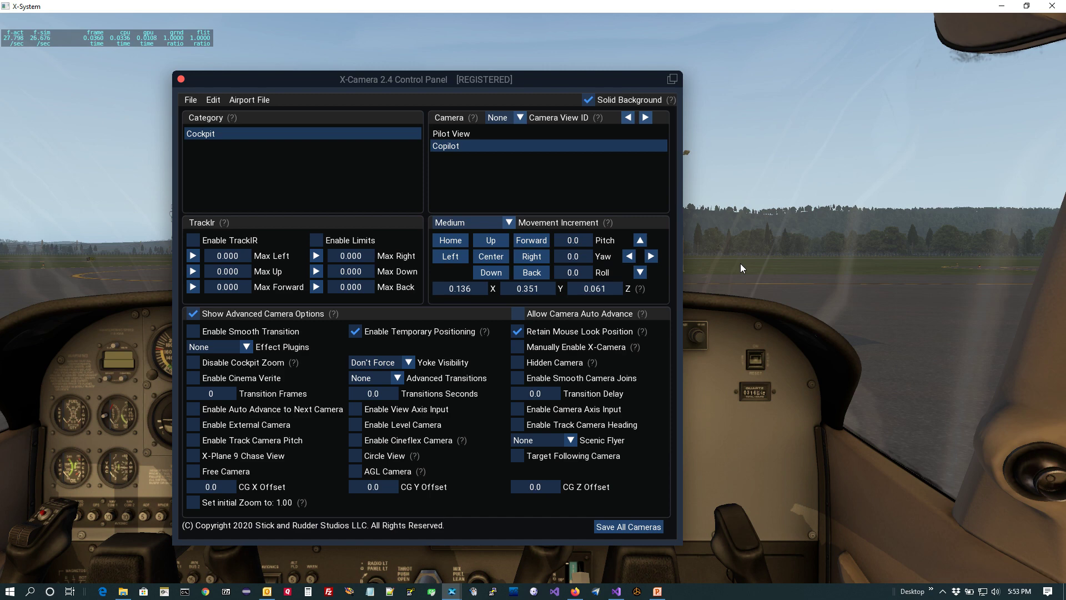
Lower the Copilot camera to Y 0.121, and reselect Copilot to recall its stored position
key("Down")
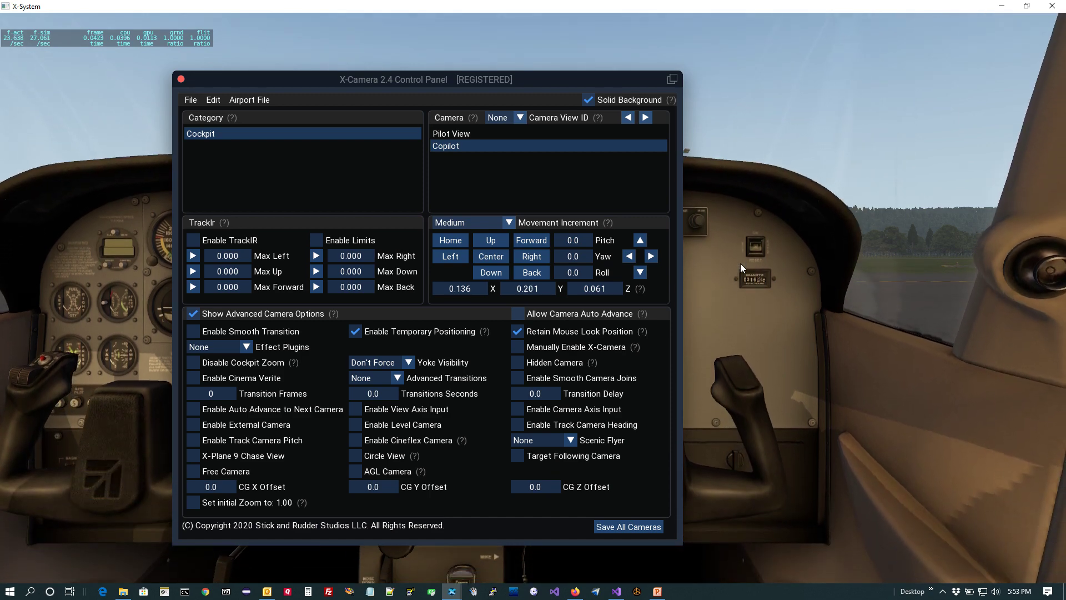
key("Down")
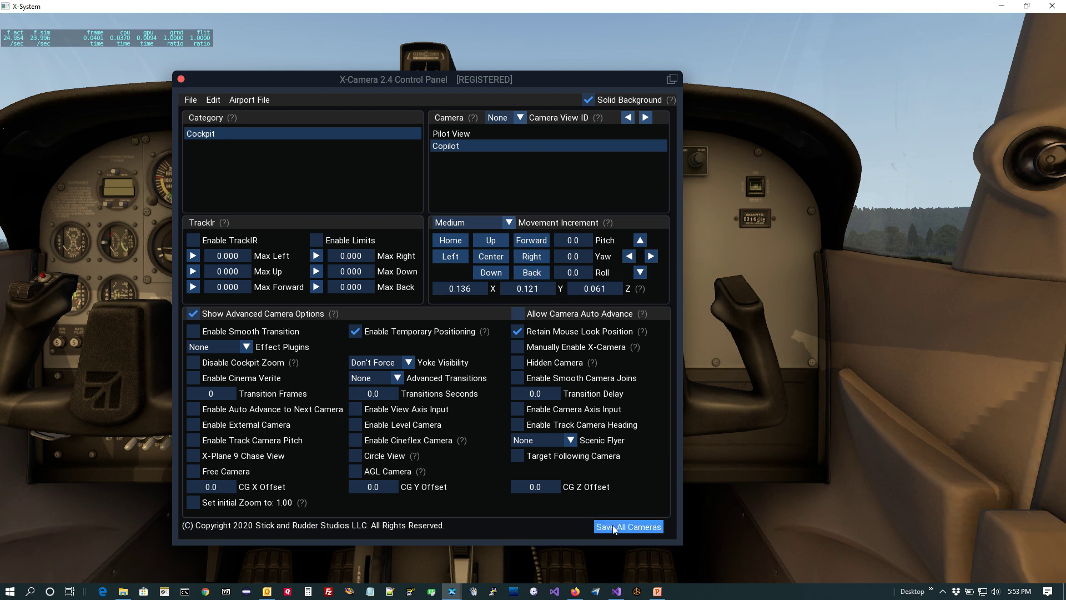
left_click(478, 143)
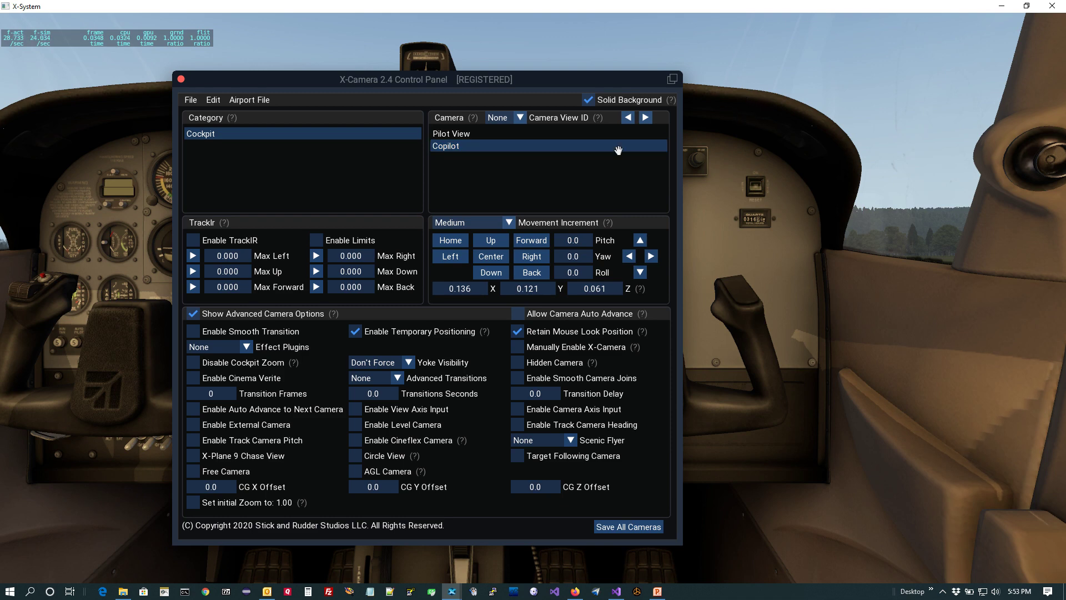
left_click(470, 145)
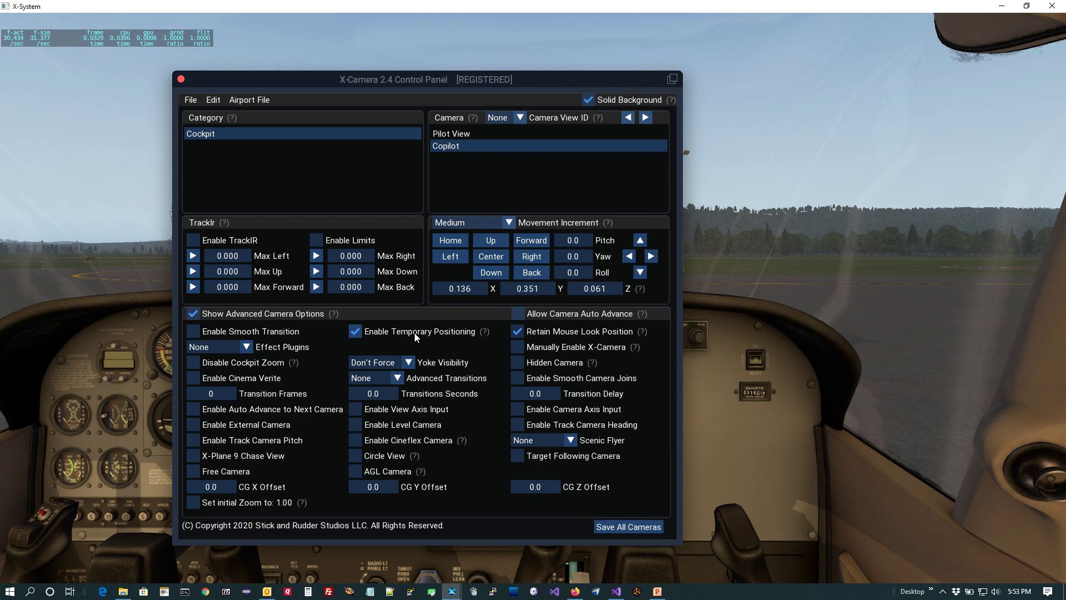
Delete the Copilot camera from the Cockpit category
right_click(497, 146)
left_click(487, 197)
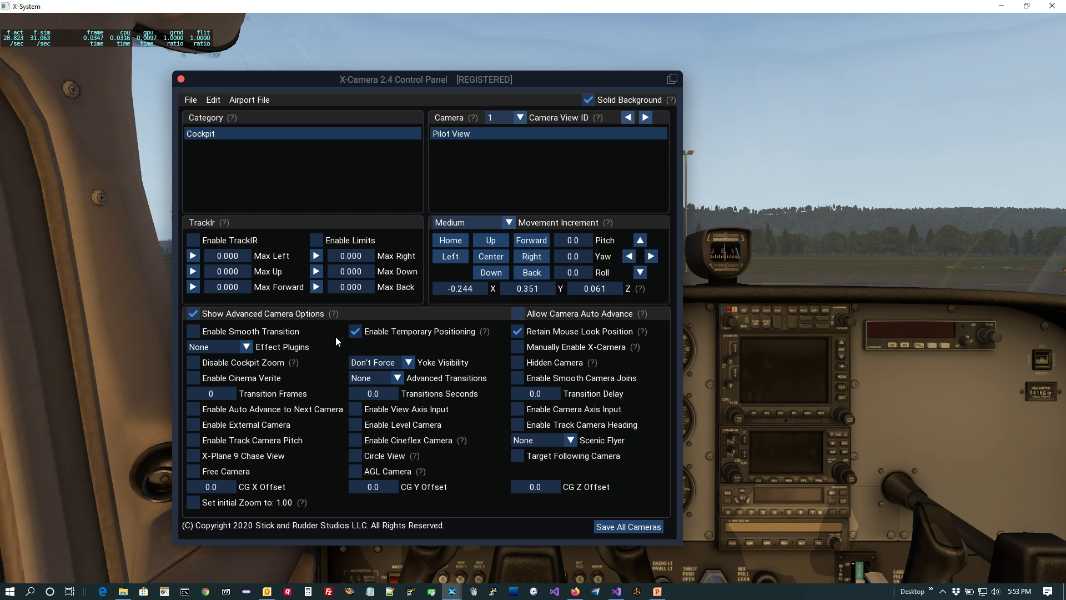
Turn off Enable Temporary Positioning for the Pilot View camera and save all cameras
left_click(356, 331)
left_click(641, 527)
Shift the Pilot View camera toward the copilot side to X 0.211 and add a new camera to the end of the list
key("period")
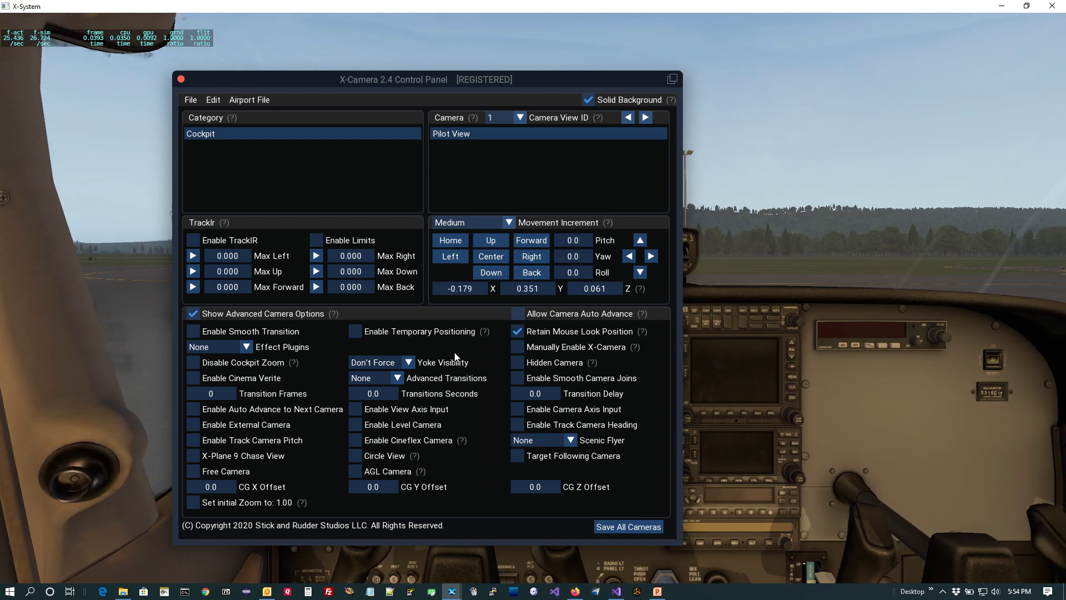
key("period")
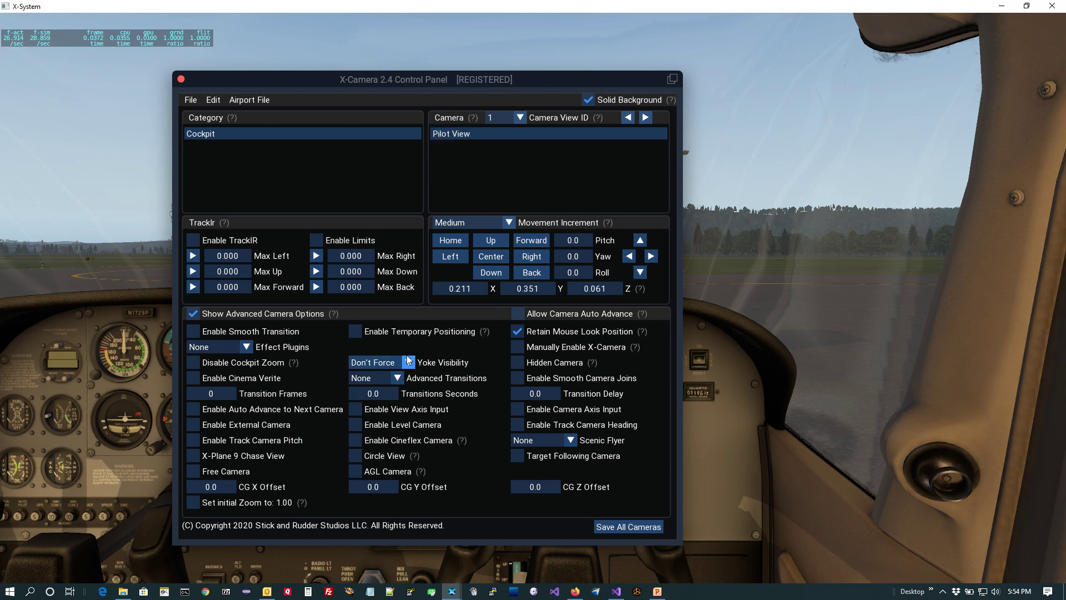
right_click(501, 136)
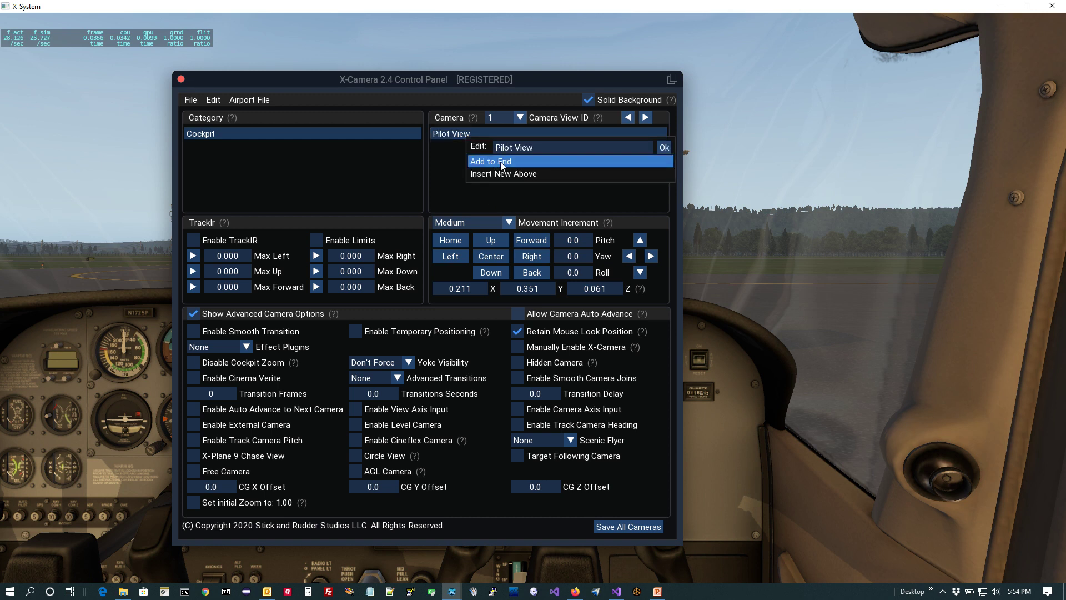
left_click(501, 162)
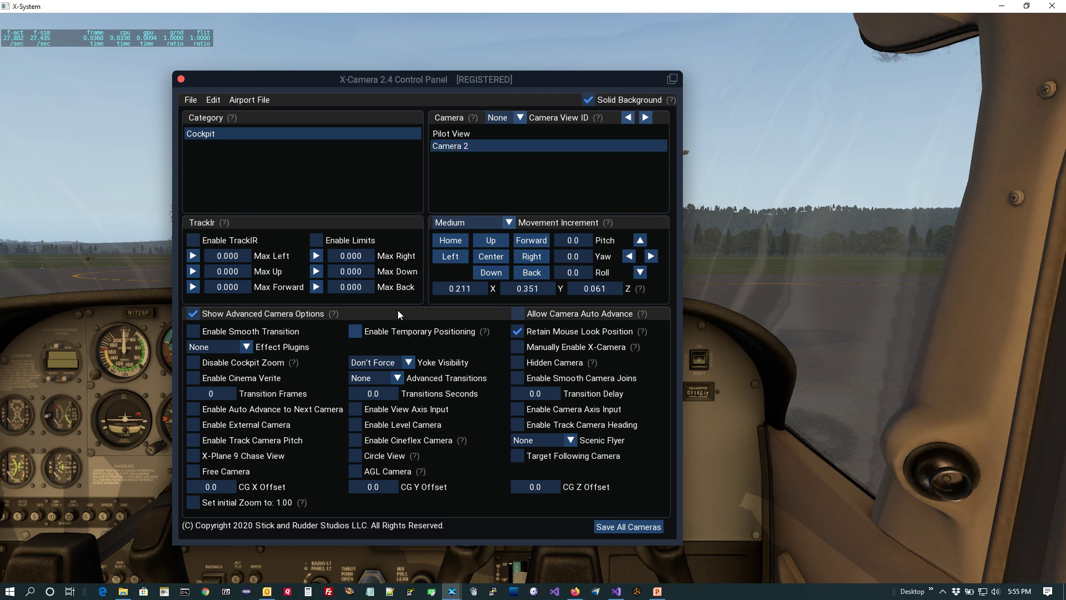
Delete the newly added second camera and restore the aircraft's saved camera file
right_click(477, 145)
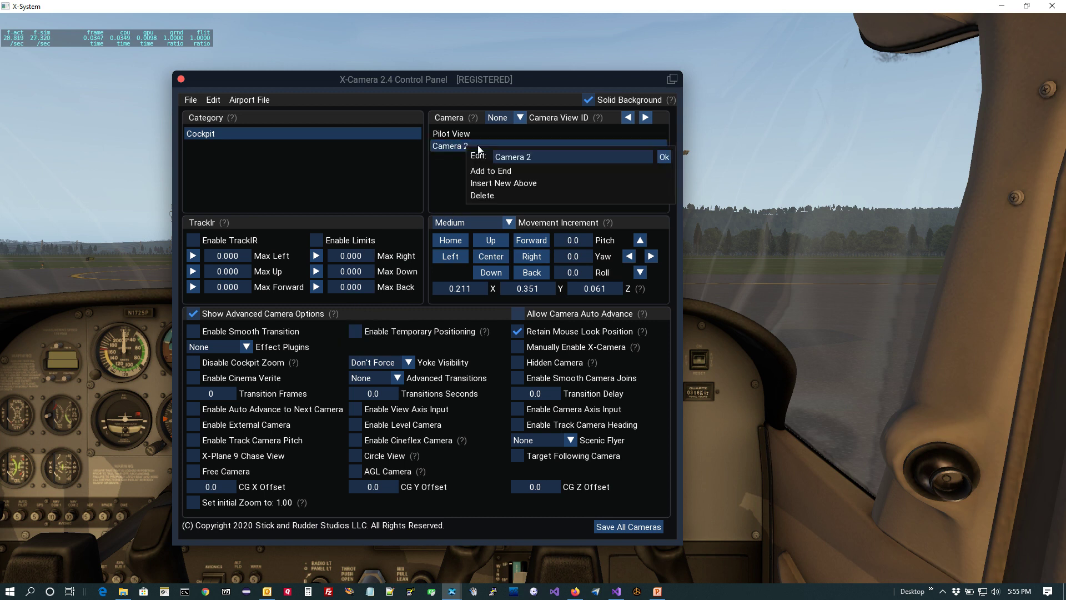
left_click(486, 194)
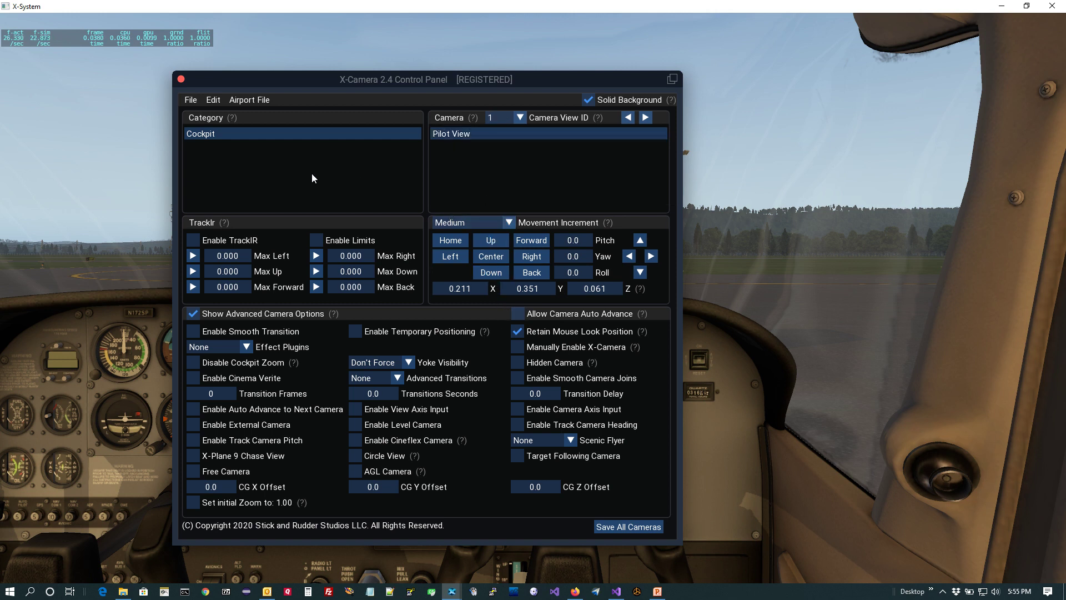
left_click(192, 100)
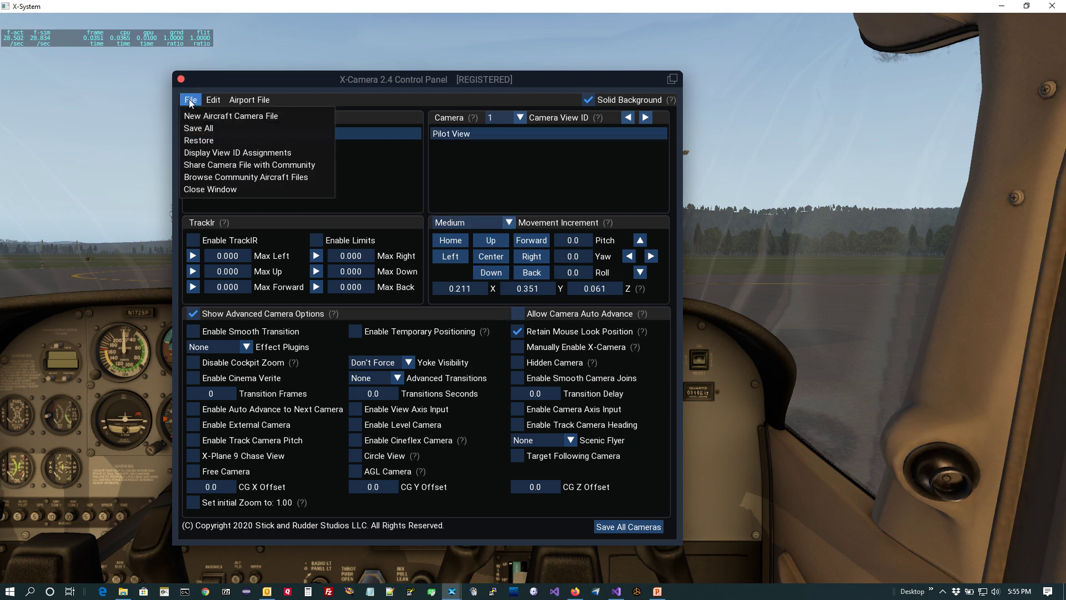
left_click(195, 140)
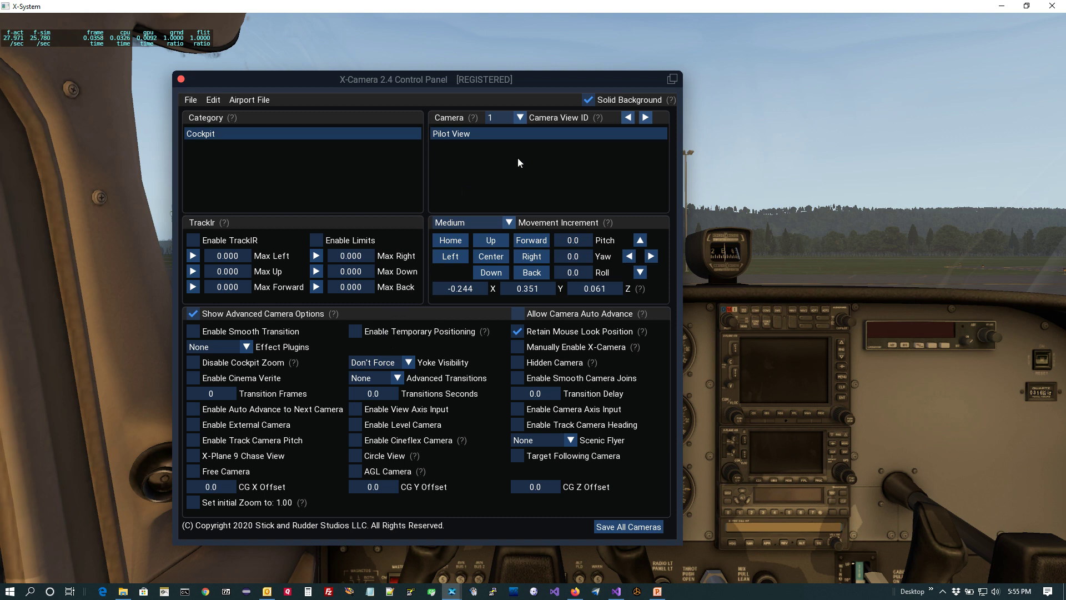
Add a new camera after Pilot View and rename it Copilot
right_click(502, 133)
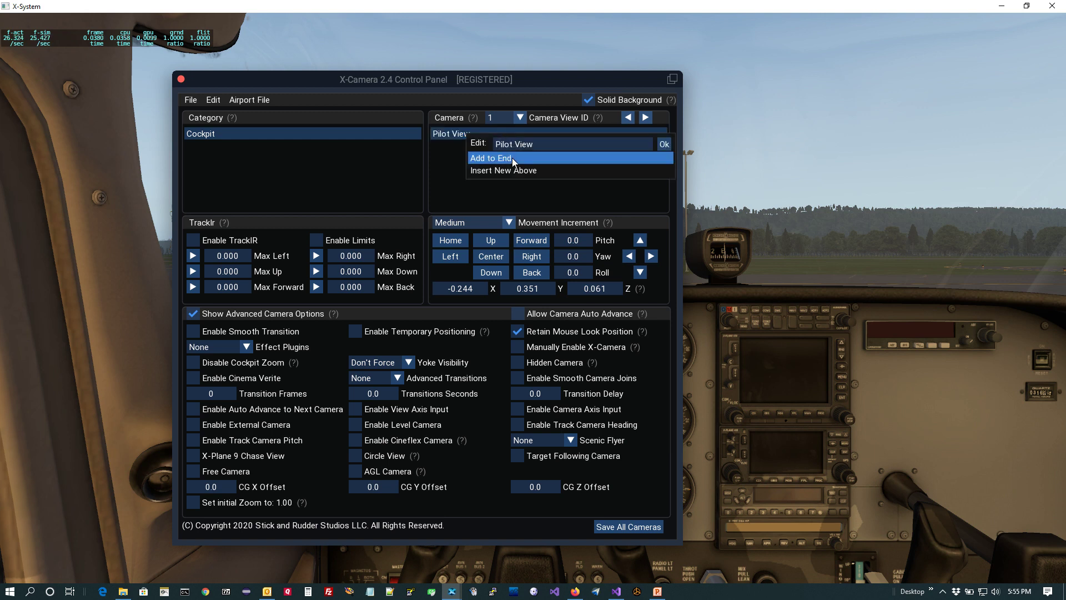
left_click(512, 157)
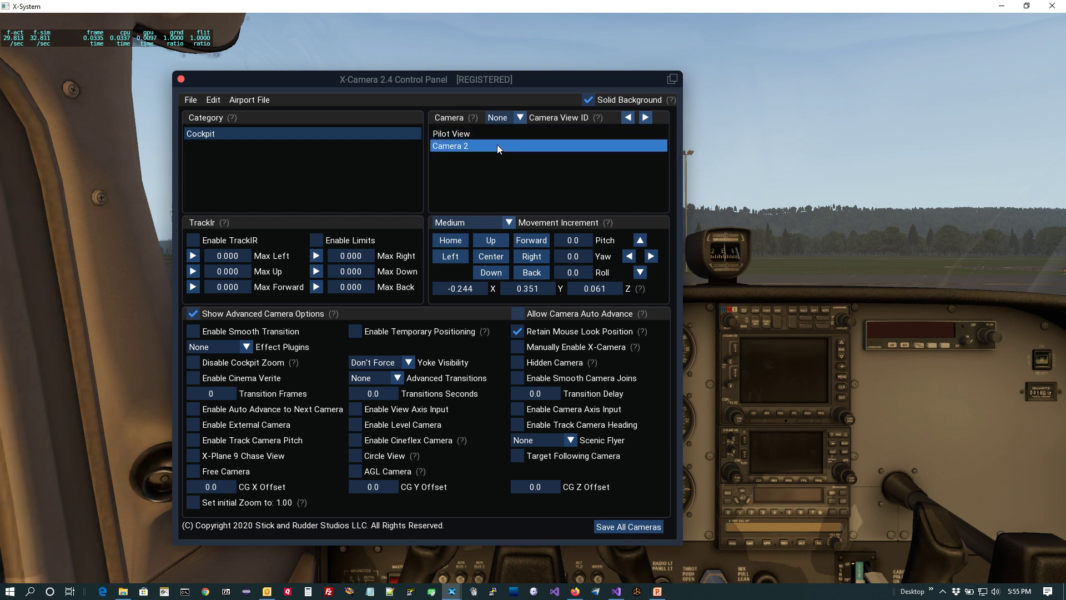
right_click(498, 144)
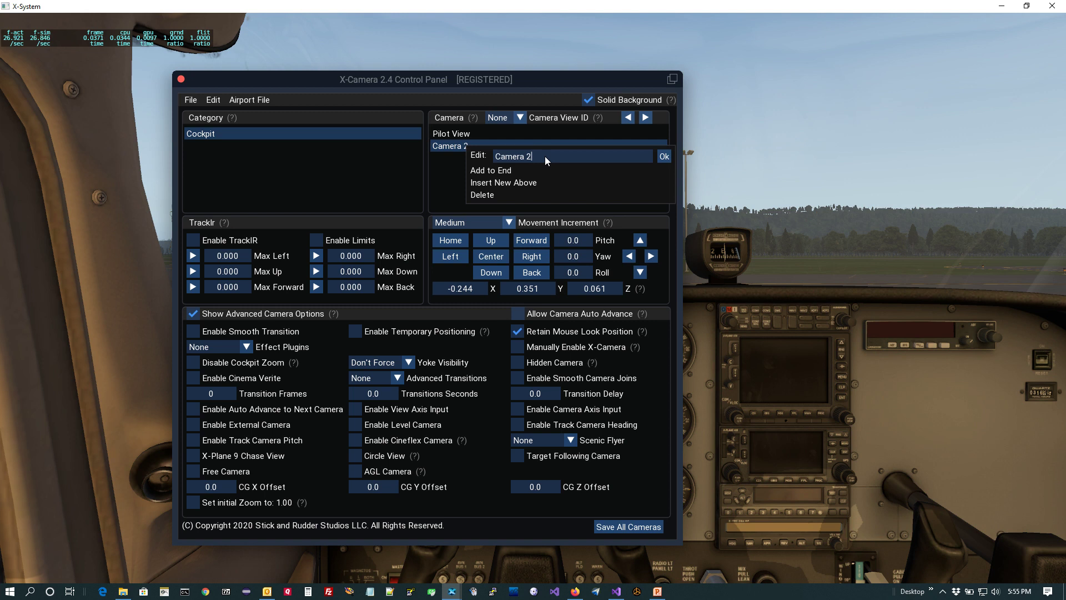
key("BackSpace")
key("BackSpace")
key("BackSpace")
key("BackSpace")
key("BackSpace")
key("BackSpace")
key("BackSpace")
key("BackSpace")
type("Copilo")
key("Return")
Move the Copilot camera toward the copilot seat to X 0.211, save all cameras, and compare it with Pilot View
key("period")
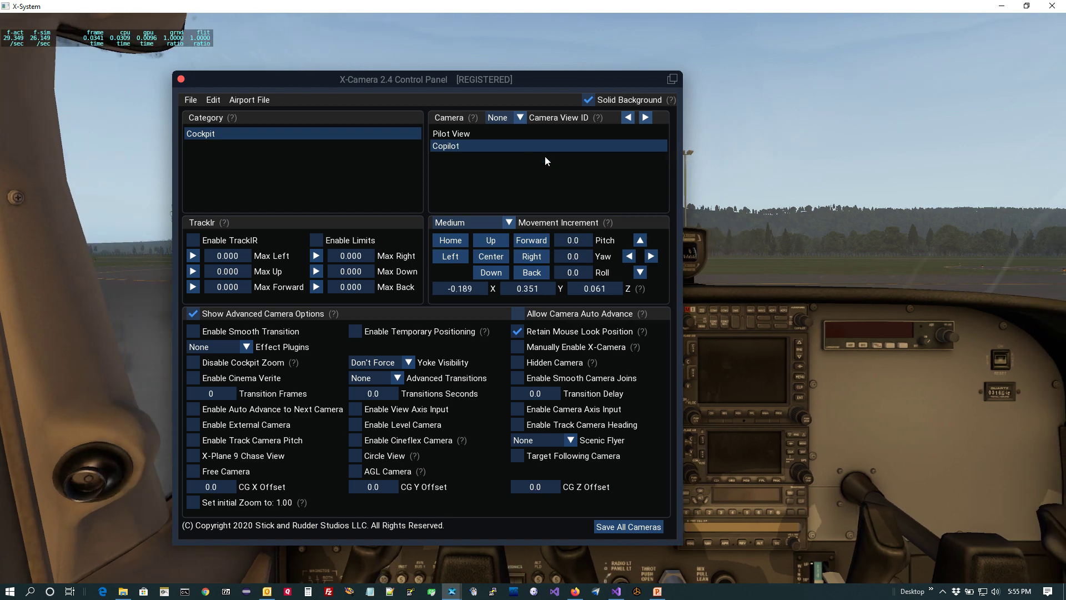
key("period")
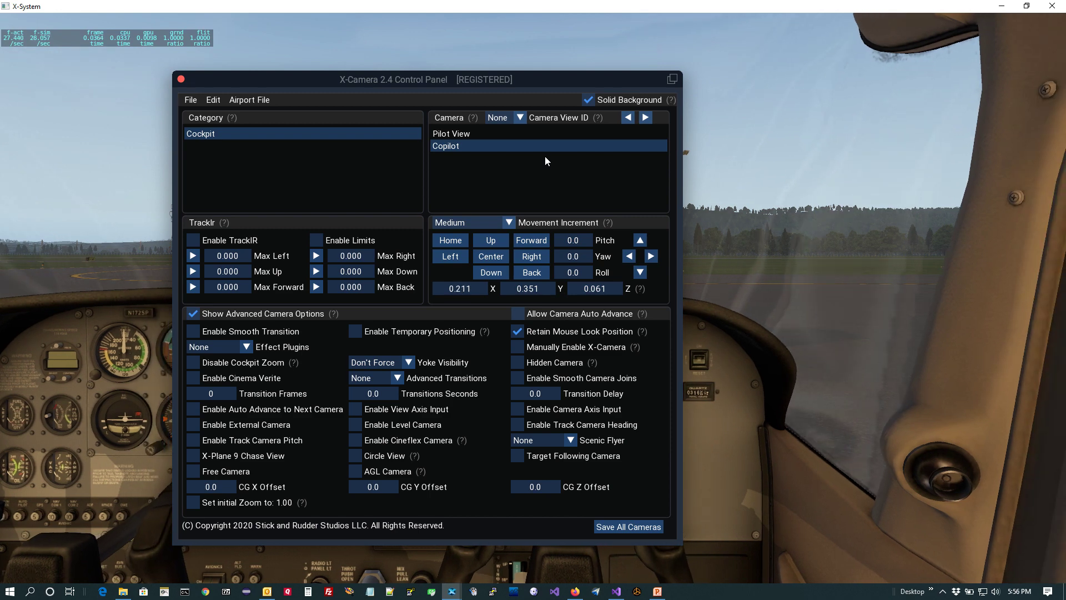
left_click(600, 529)
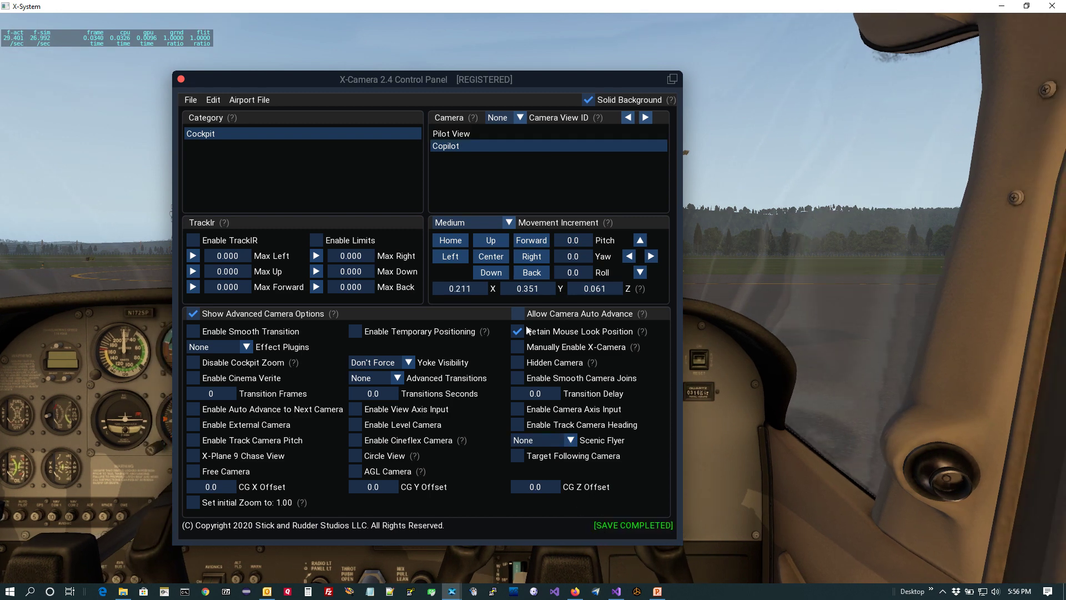
left_click(464, 132)
left_click(454, 147)
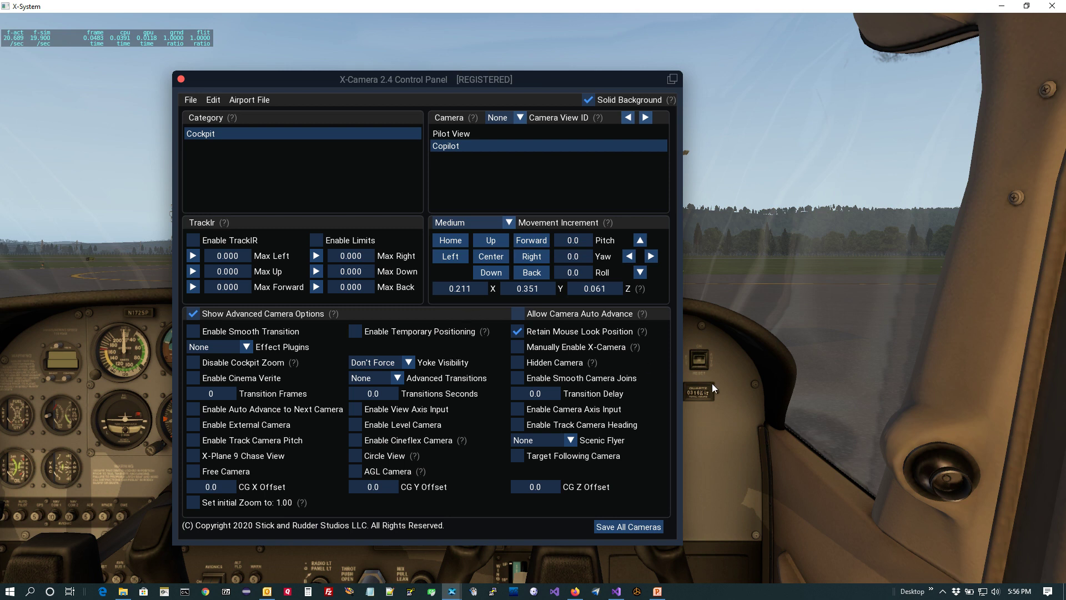
Add a new camera after Copilot and rename it GPS
right_click(491, 146)
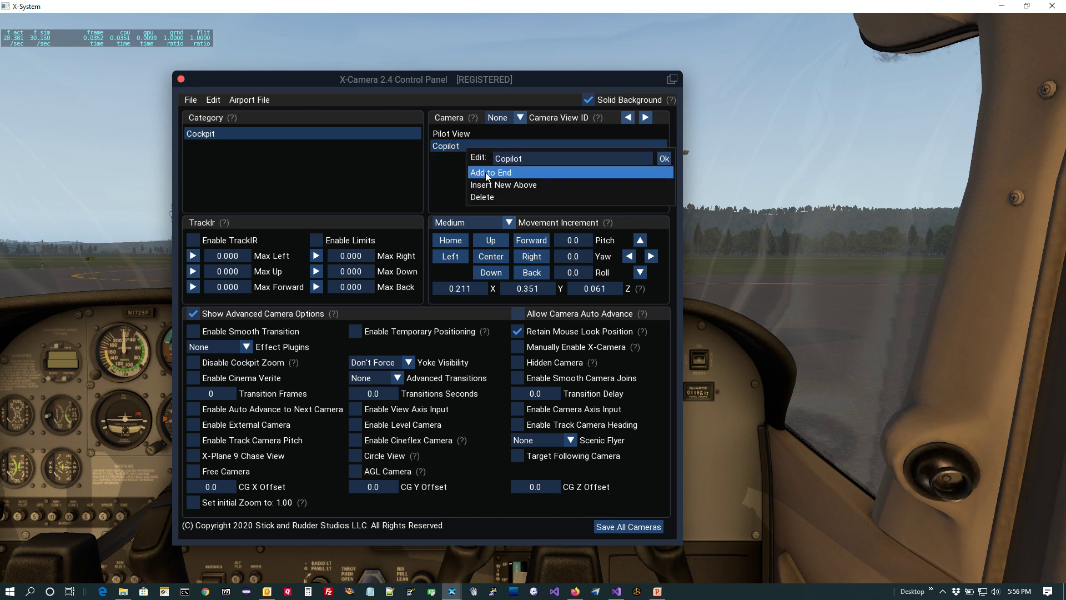
left_click(485, 172)
right_click(485, 161)
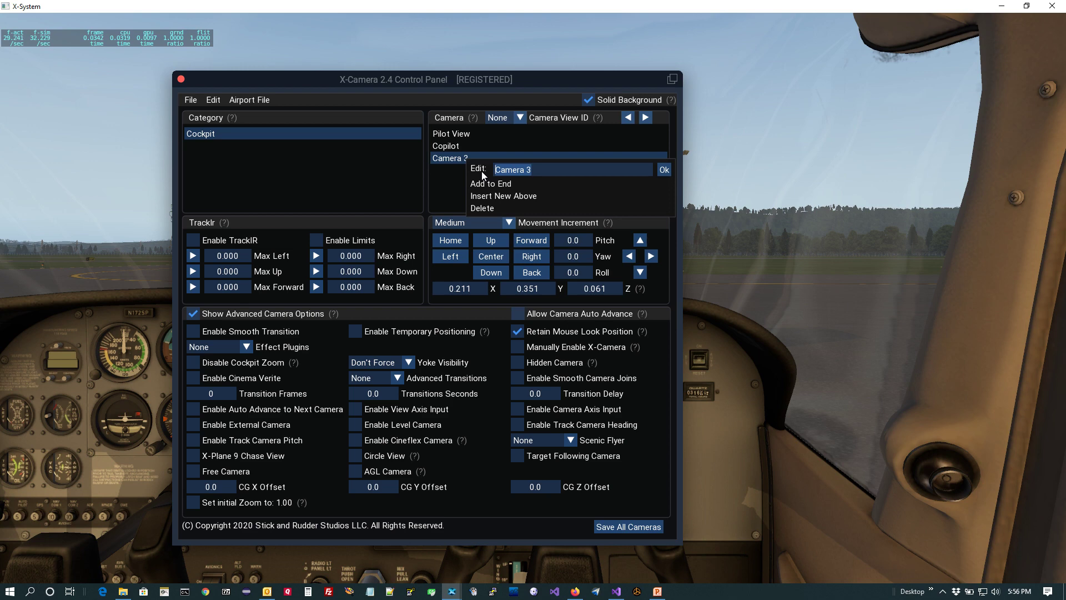
type("GPS")
key("Return")
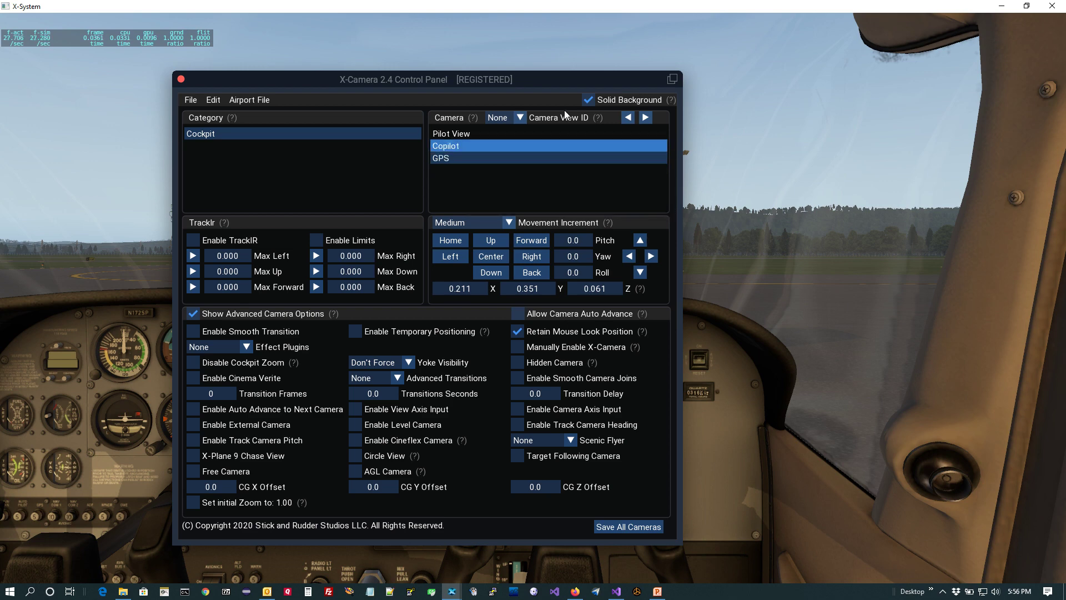
With the solid background off, position the GPS camera at X 0.121, Y 0.146, Z -0.309 and save all cameras
left_click(589, 100)
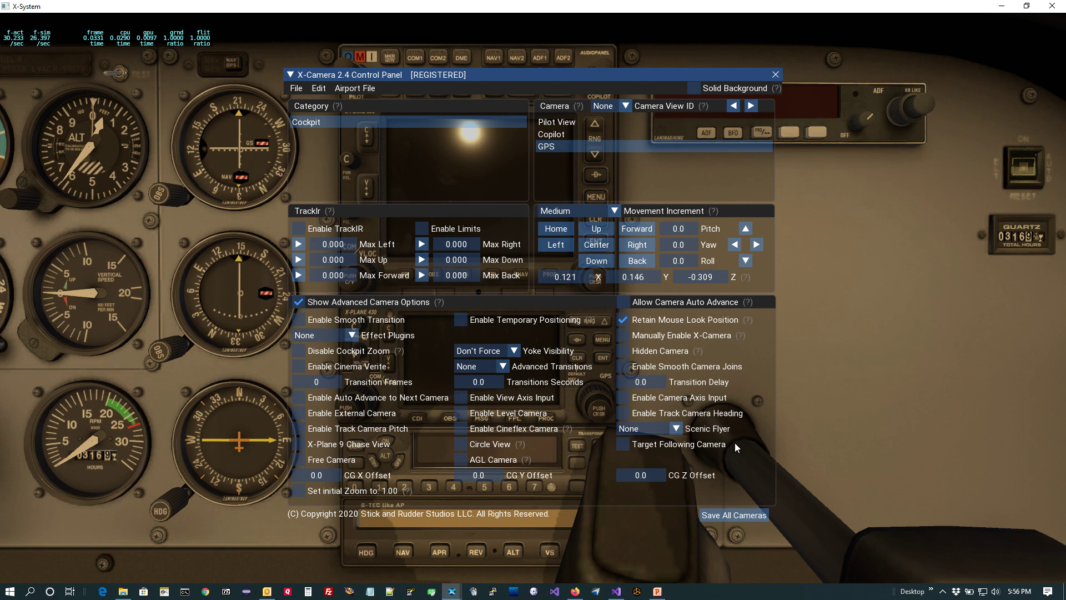
left_click(735, 515)
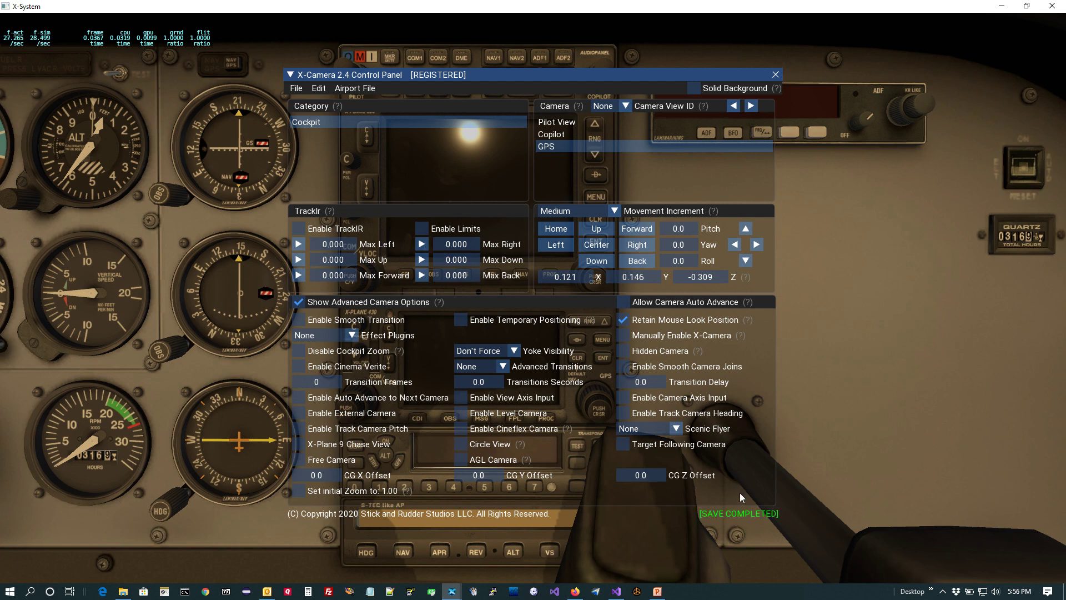
Turn the solid background back on and switch between the cameras to check the saved GPS view
left_click(726, 124)
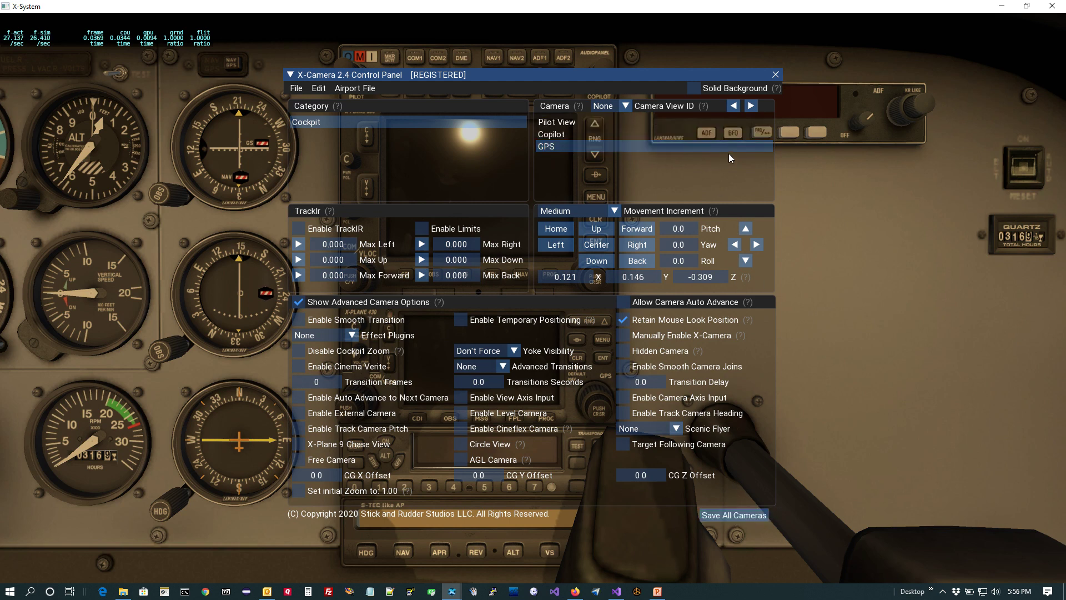
left_click(696, 86)
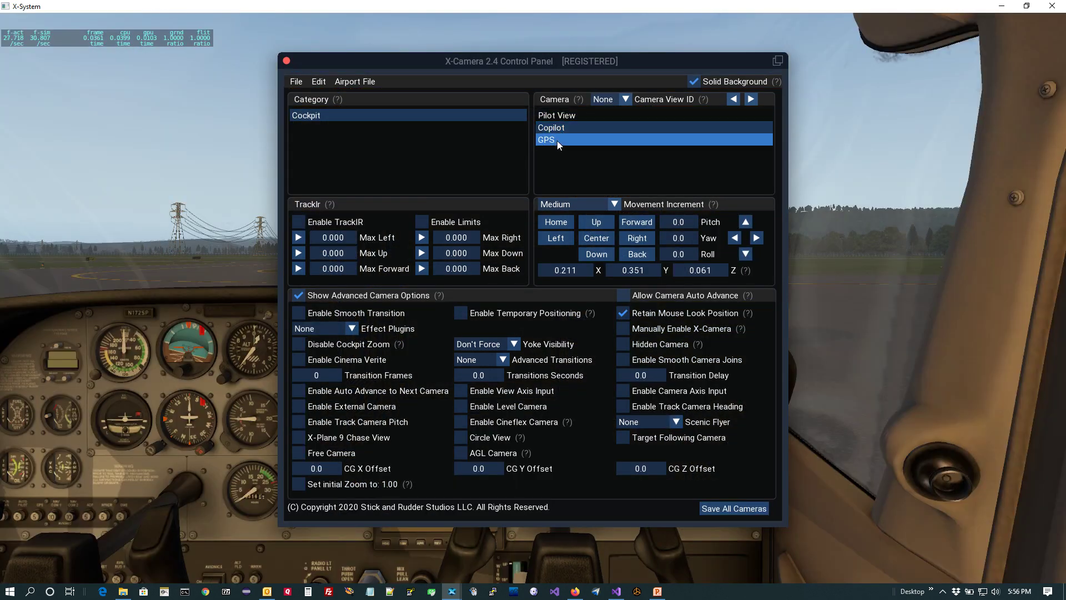
left_click(558, 141)
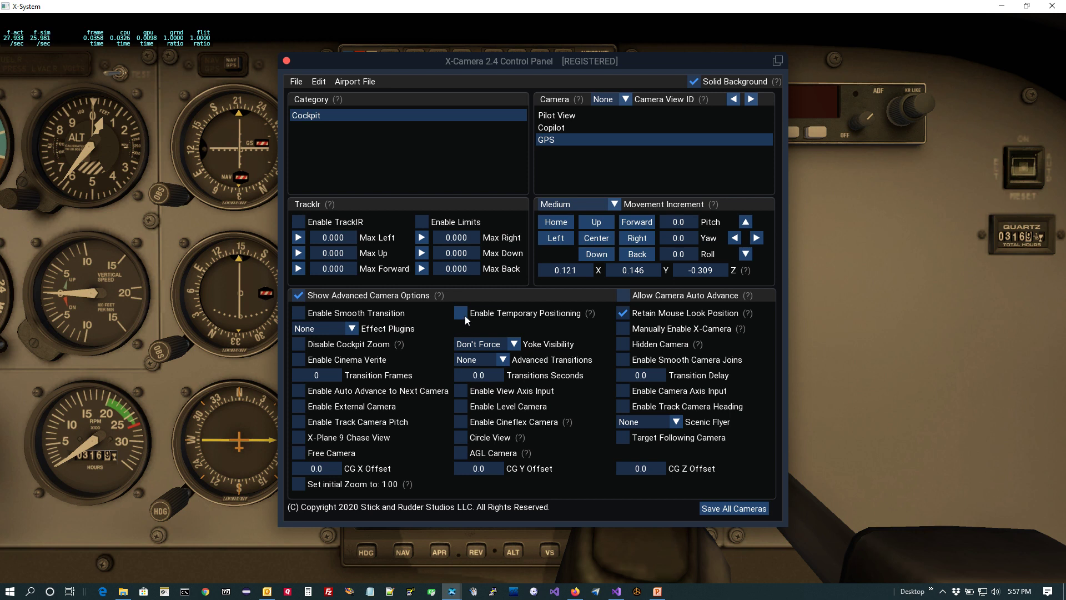
Delete the GPS and Copilot cameras and return to Pilot View
right_click(563, 139)
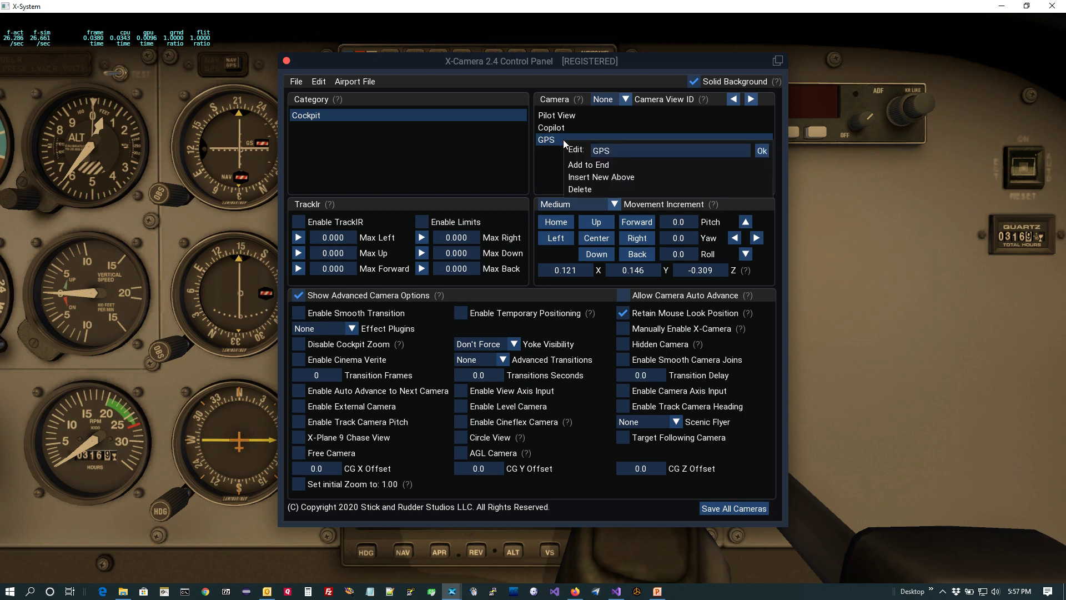
left_click(578, 189)
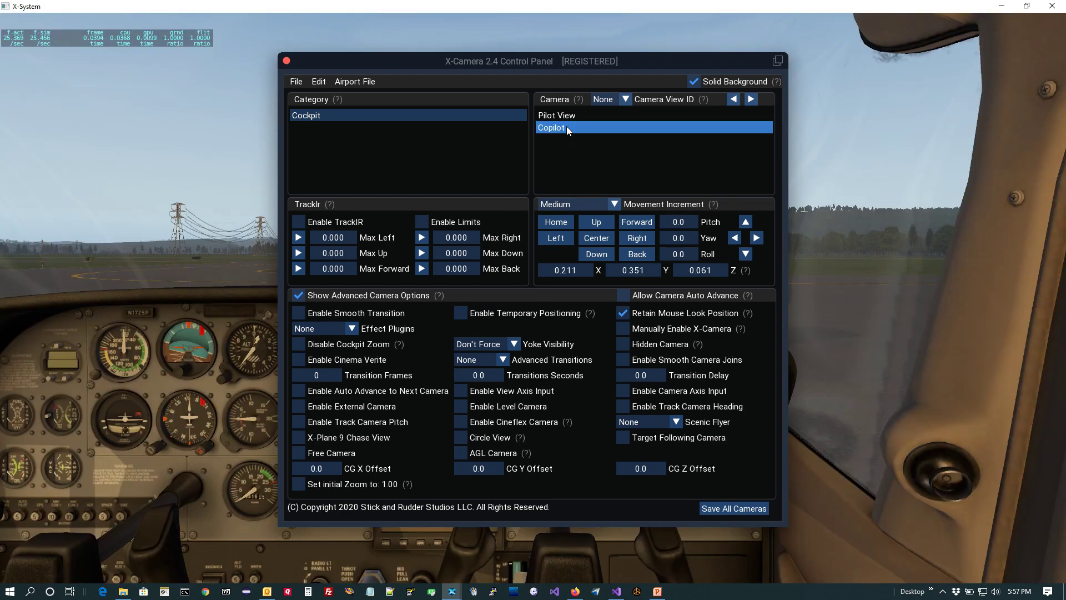
right_click(566, 125)
left_click(600, 175)
left_click(579, 114)
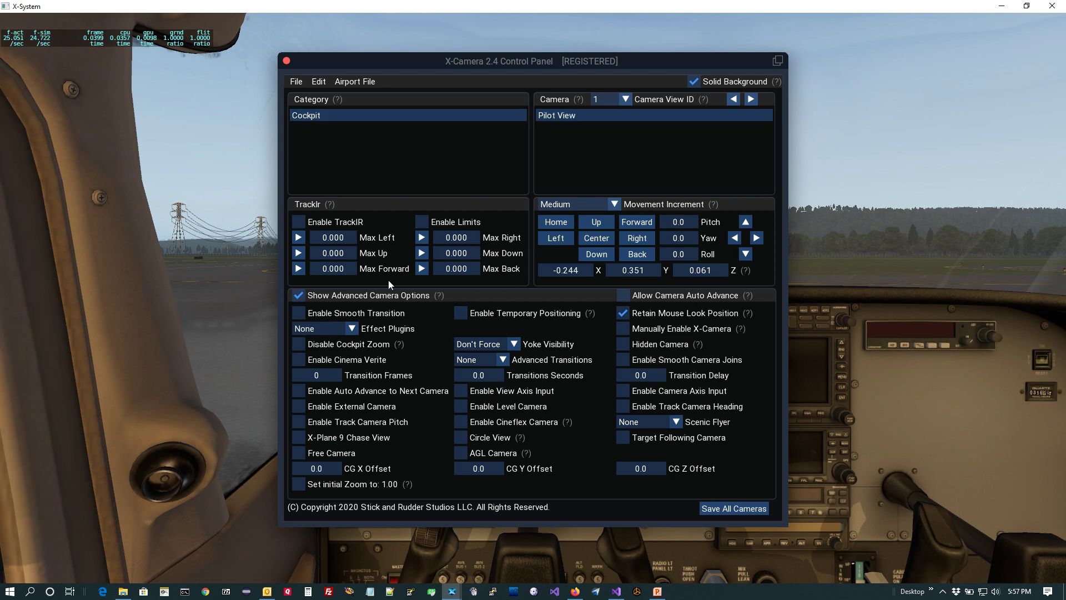
Enable Temporary Positioning for Pilot View, save all cameras, and shift the view toward the copilot seat to X 0.166
left_click(460, 314)
left_click(758, 508)
key("period")
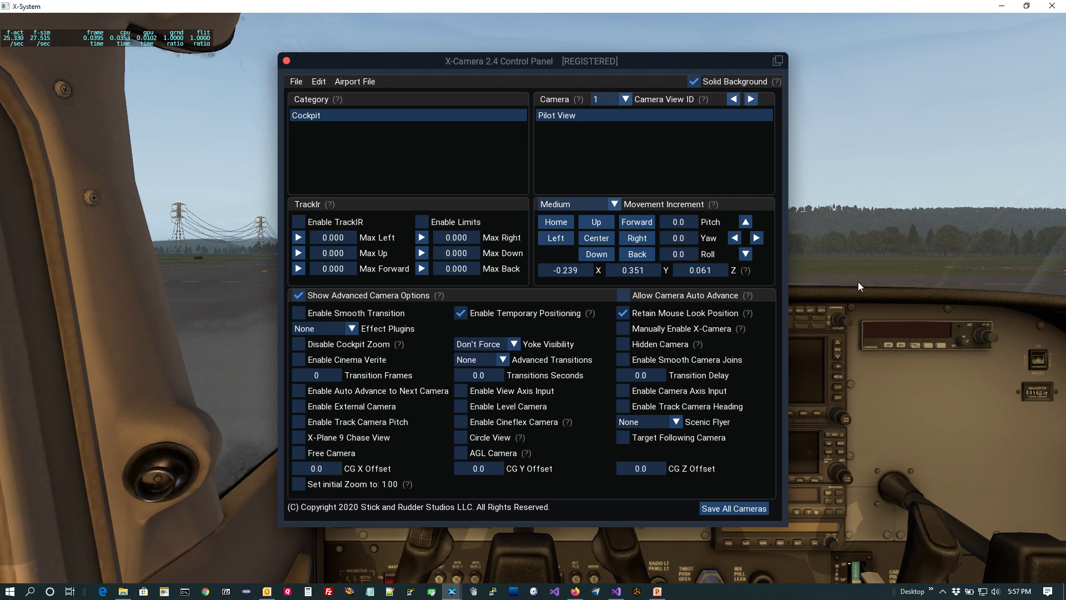
key("period")
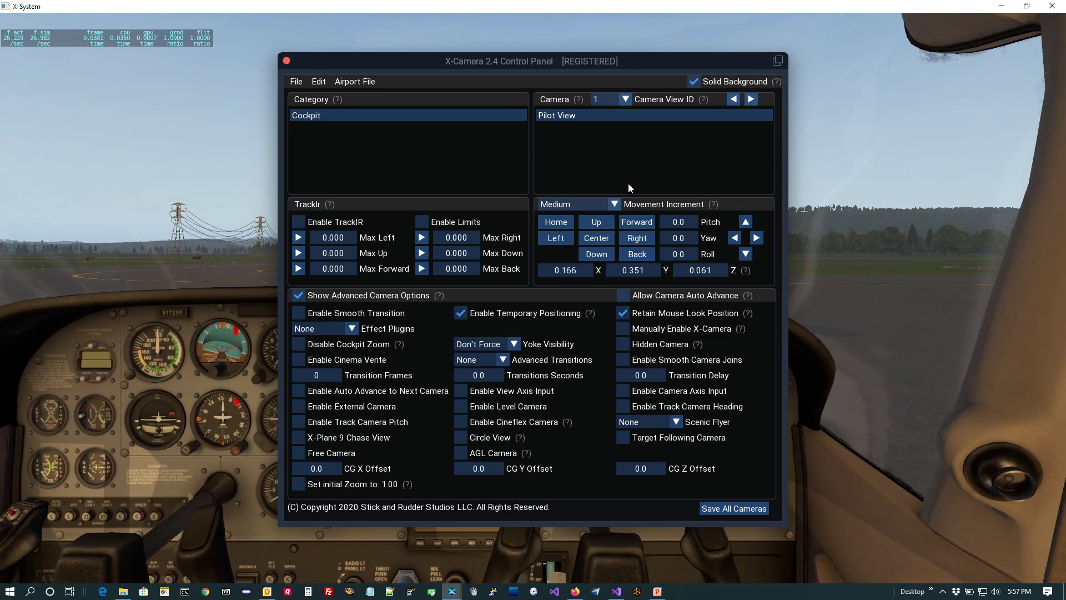
Add a new camera after Pilot View, rename it Copilot, and save all cameras
right_click(602, 114)
left_click(604, 136)
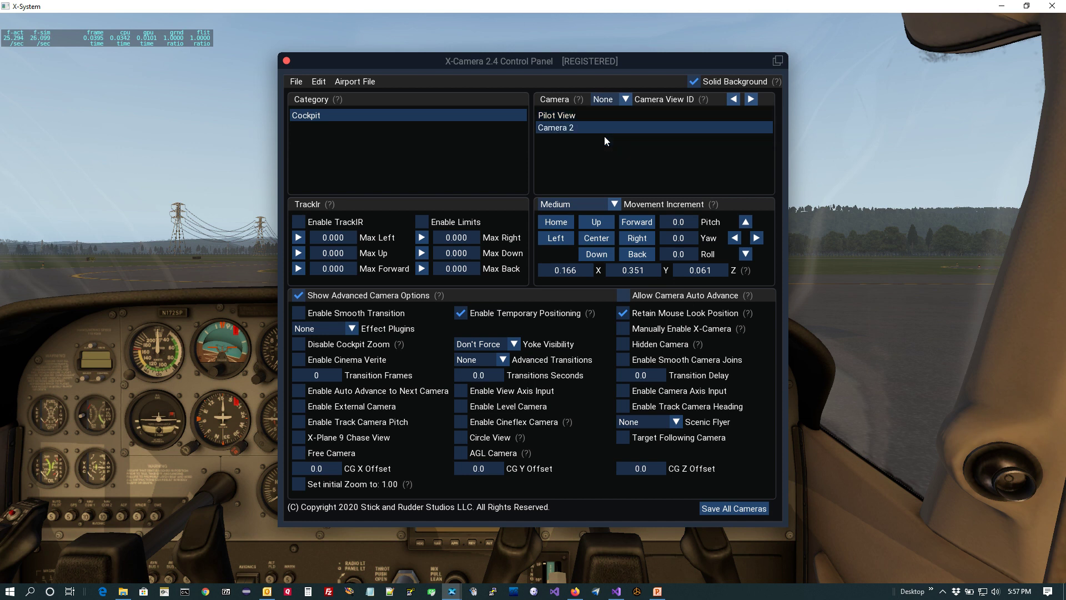
right_click(595, 128)
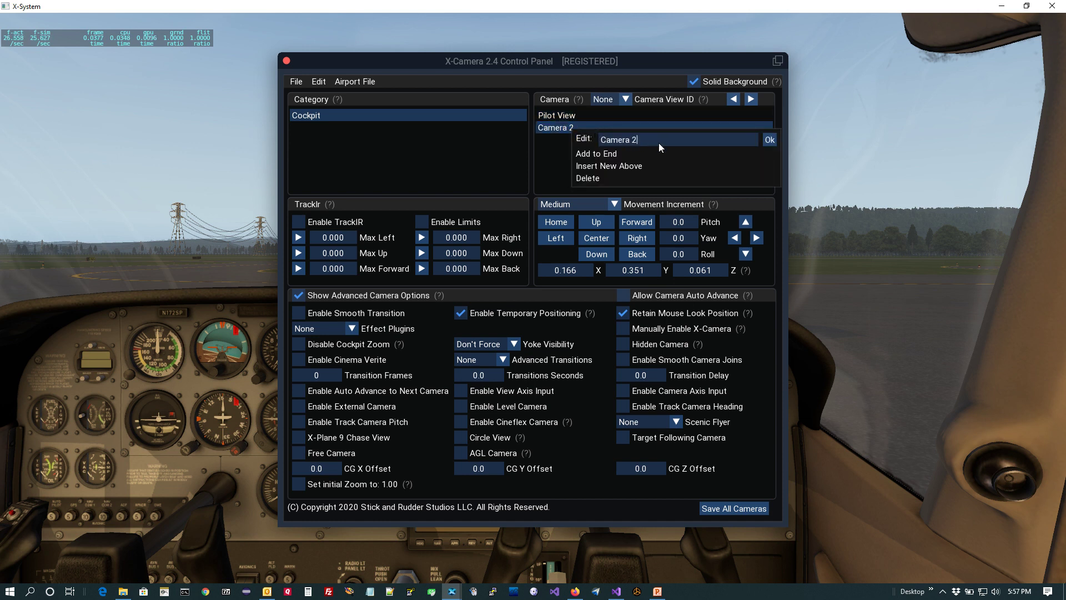
left_click_drag(659, 142, 594, 147)
type("Copilot")
key("Return")
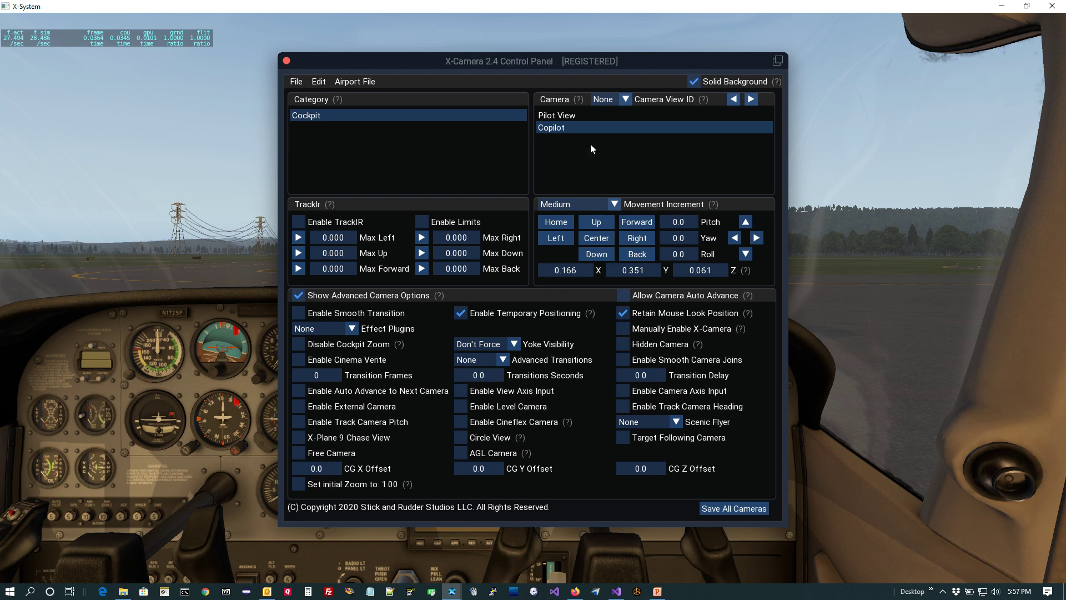
left_click(731, 507)
Temporarily move the Copilot camera across and down toward the pilot-side lower panel, to X -0.219 and Y -0.049
key("comma")
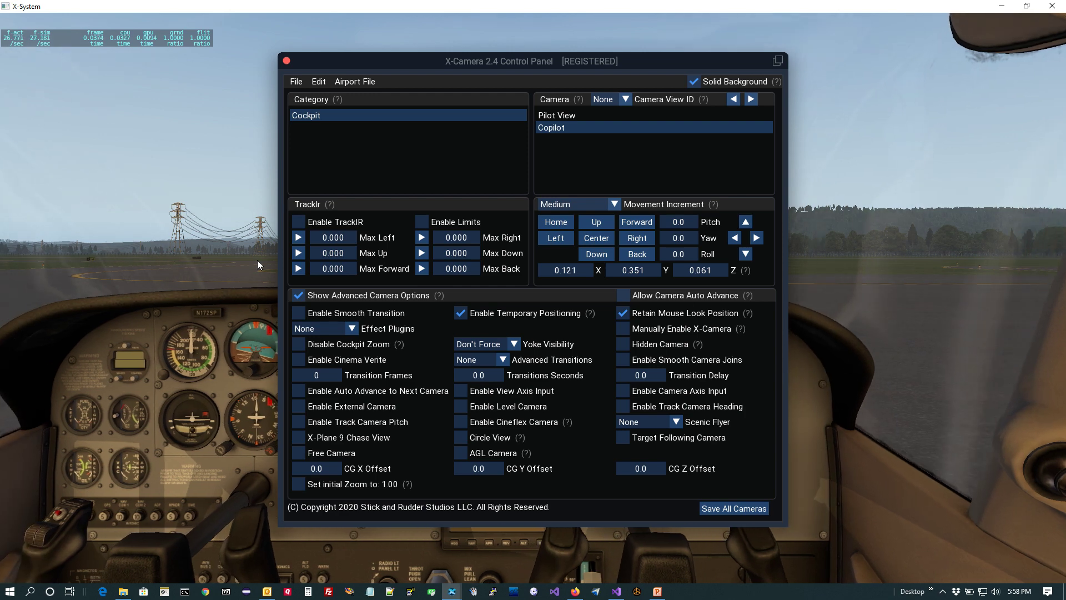
key("slash")
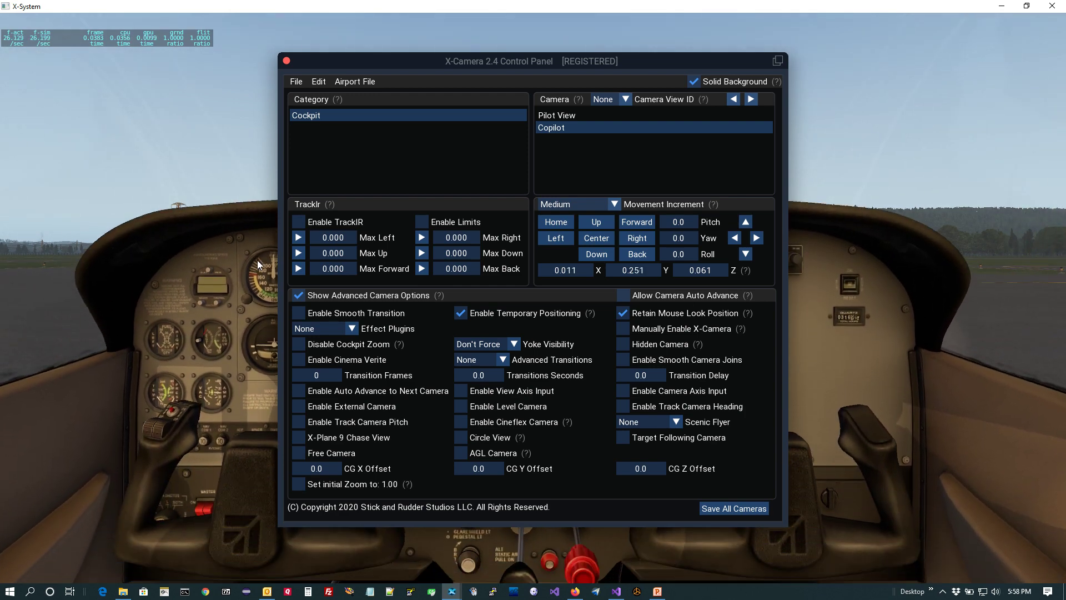
key("comma")
key("slash")
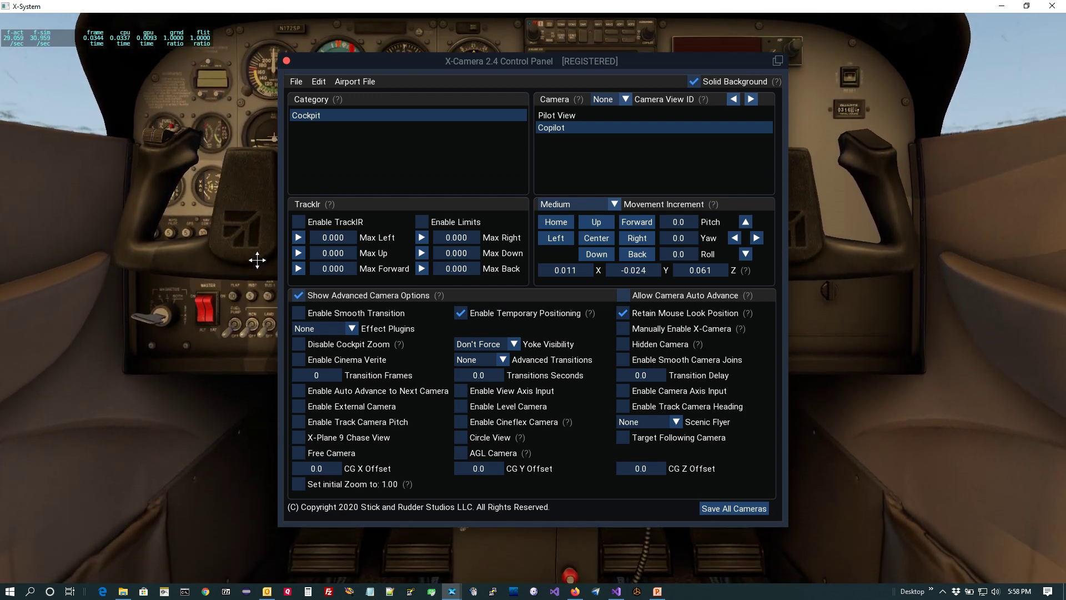
key("comma")
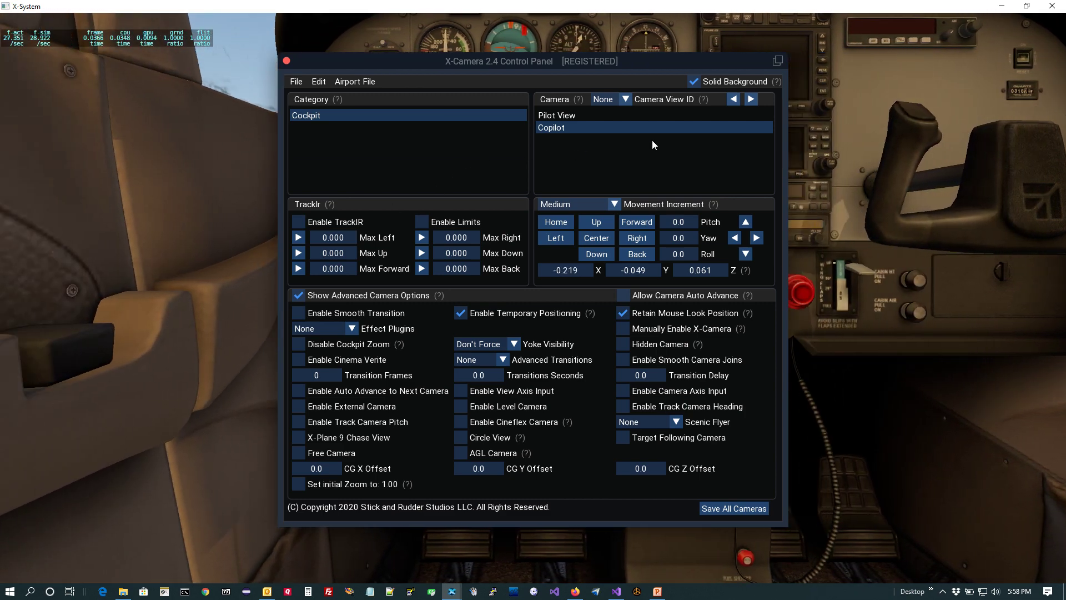
Turn off the solid background and move the view closer to the switch panel, to X -0.264 and Z -0.279
left_click(694, 81)
key("apostrophe")
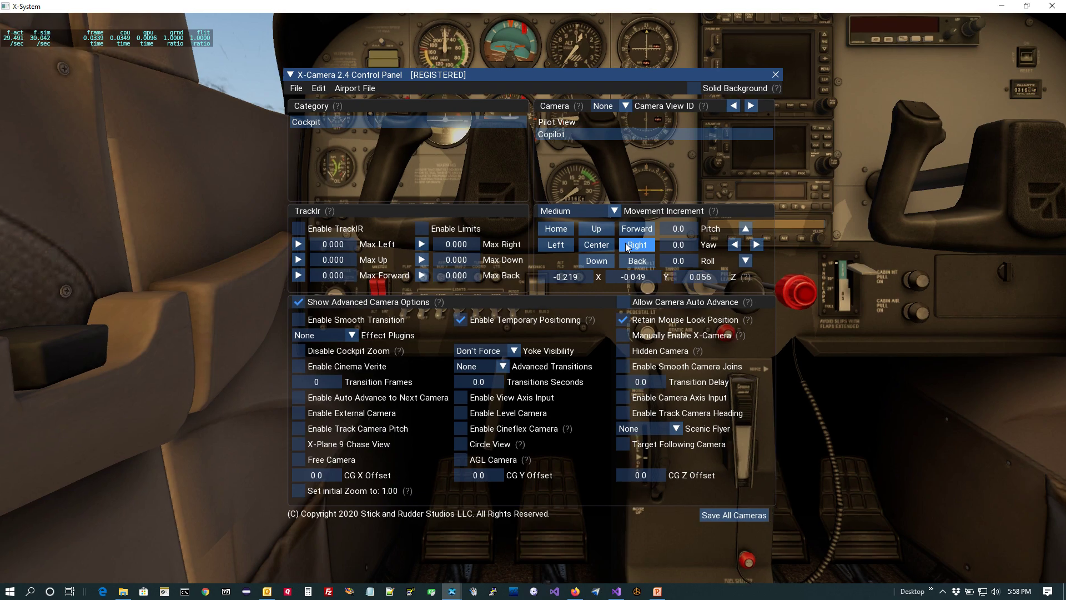
key("apostrophe")
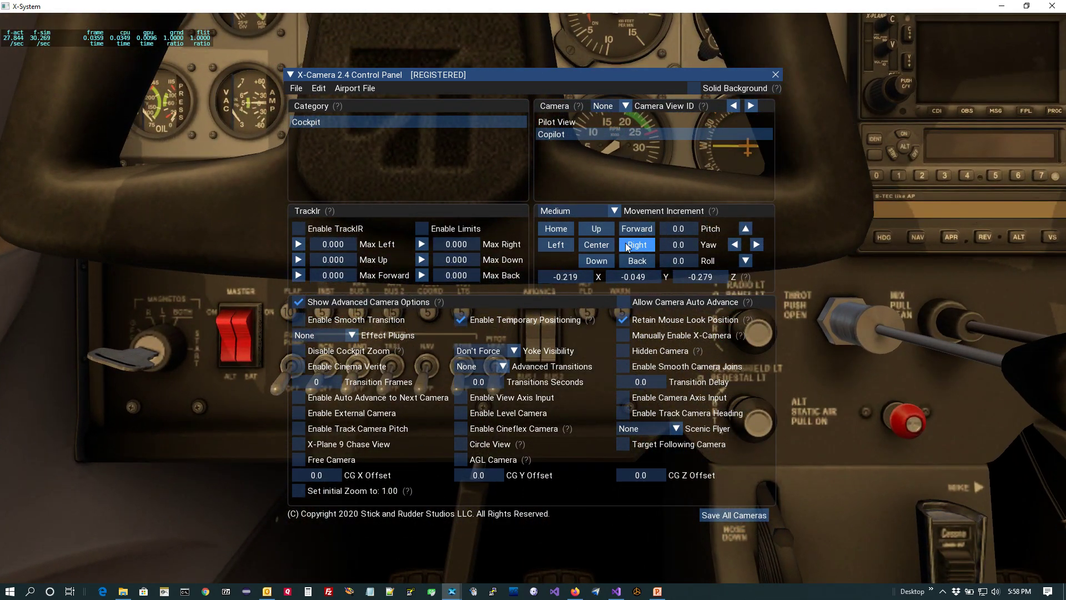
left_click(628, 245)
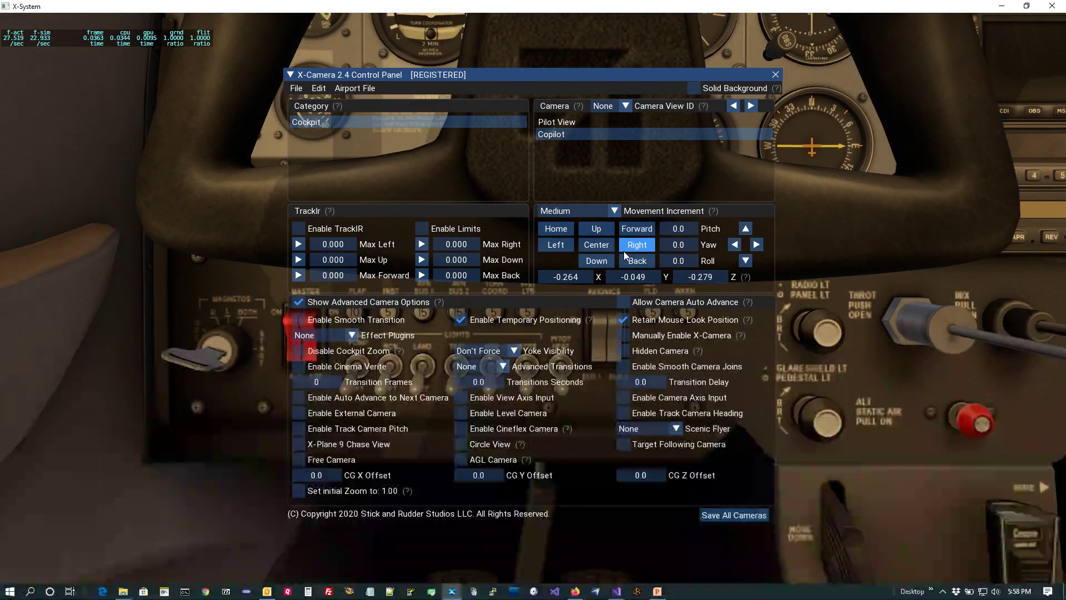
Add a new camera to the end of the list, rename it Switches, and save all cameras
right_click(595, 135)
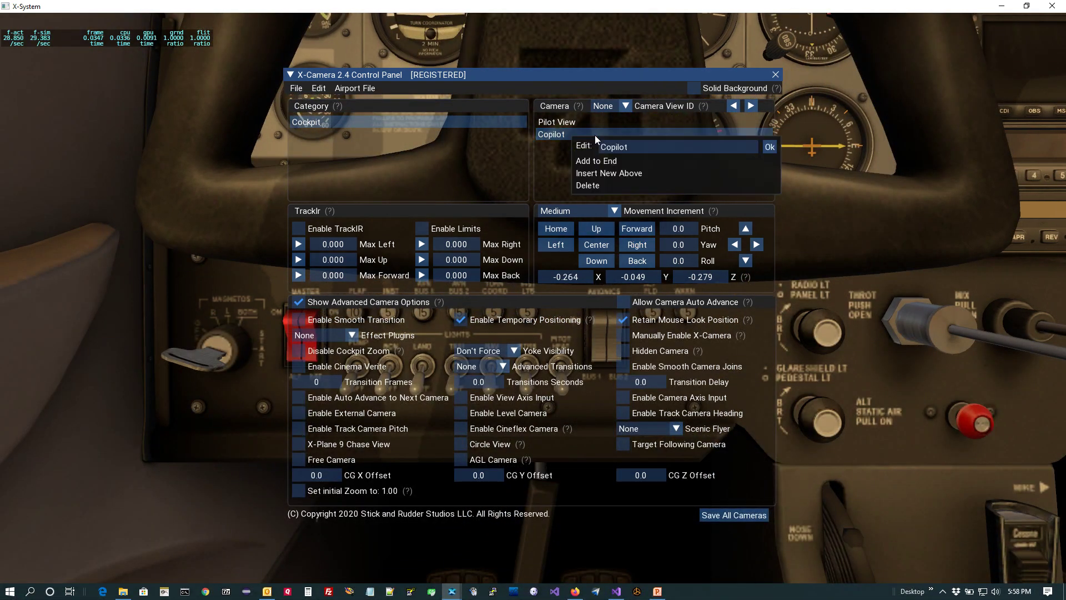
left_click(612, 163)
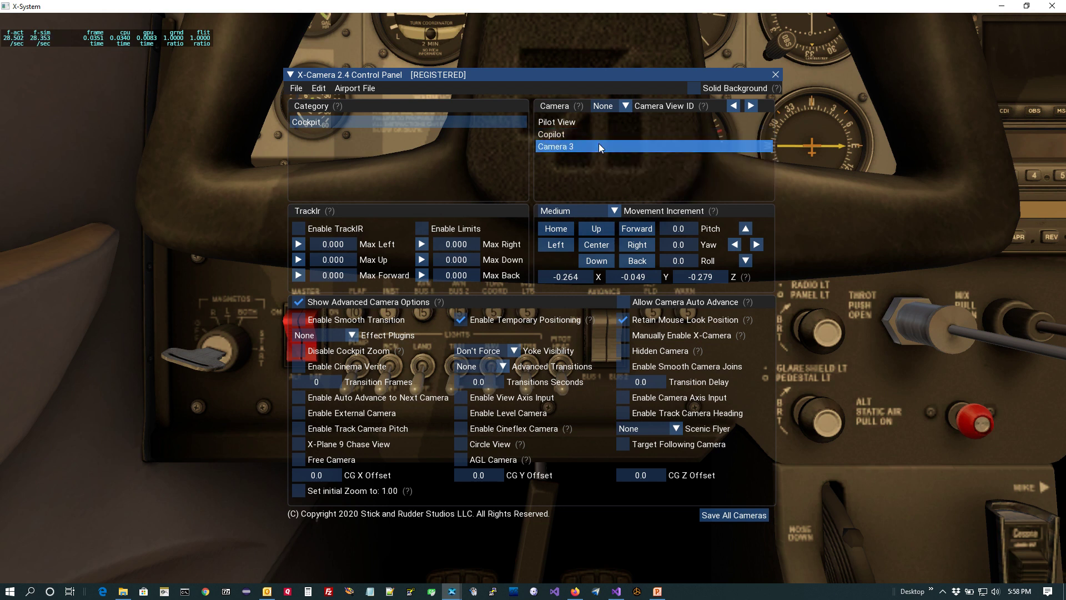
right_click(598, 146)
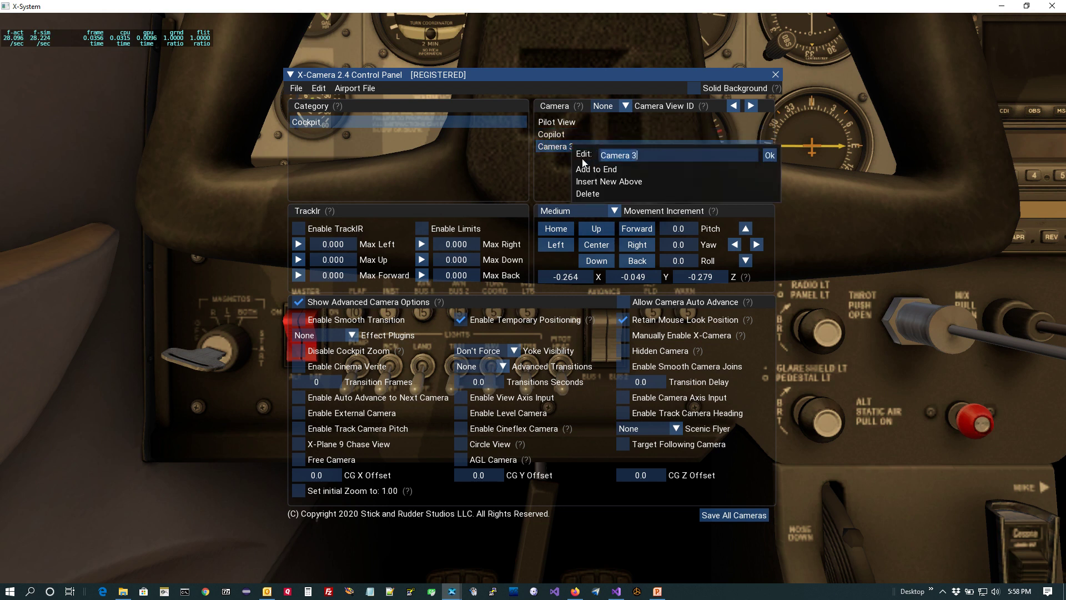
type("Switches")
key("Return")
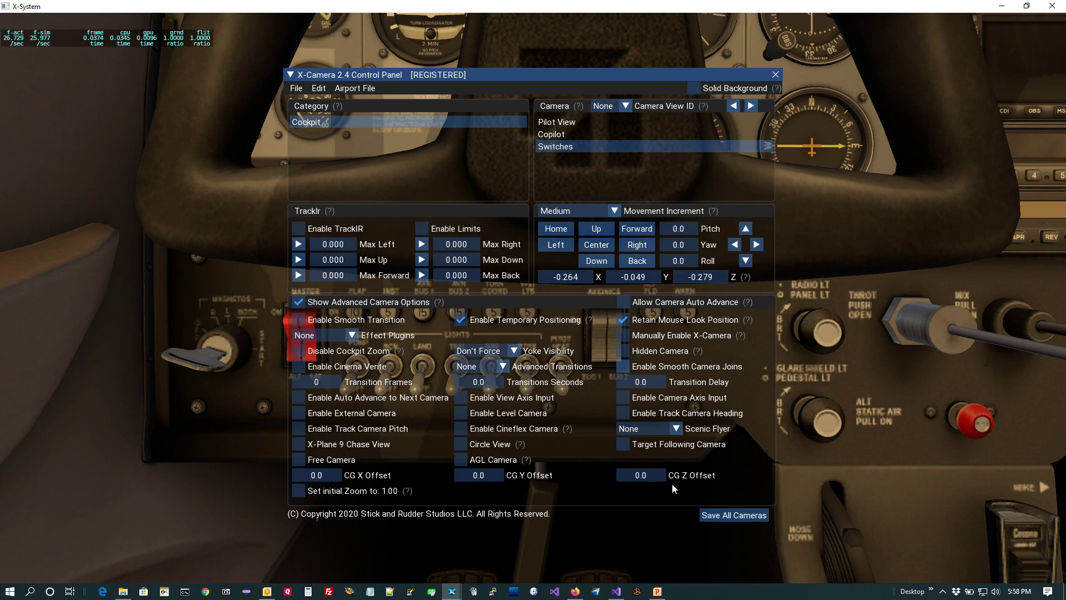
left_click(719, 513)
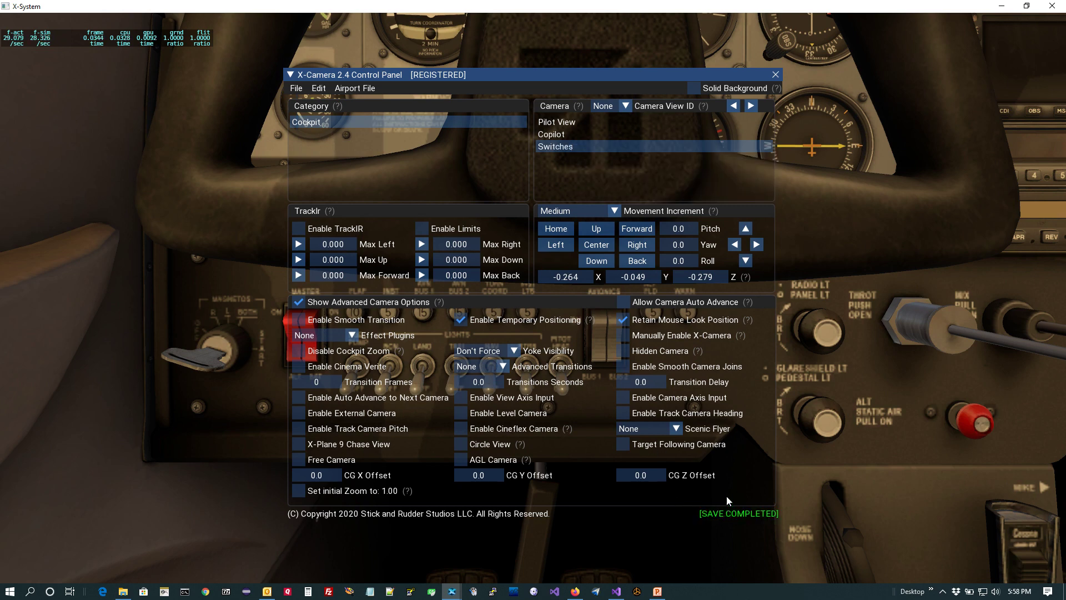
Switch between the Pilot View, Copilot and Switches cameras to check their saved positions
left_click(561, 123)
left_click(564, 147)
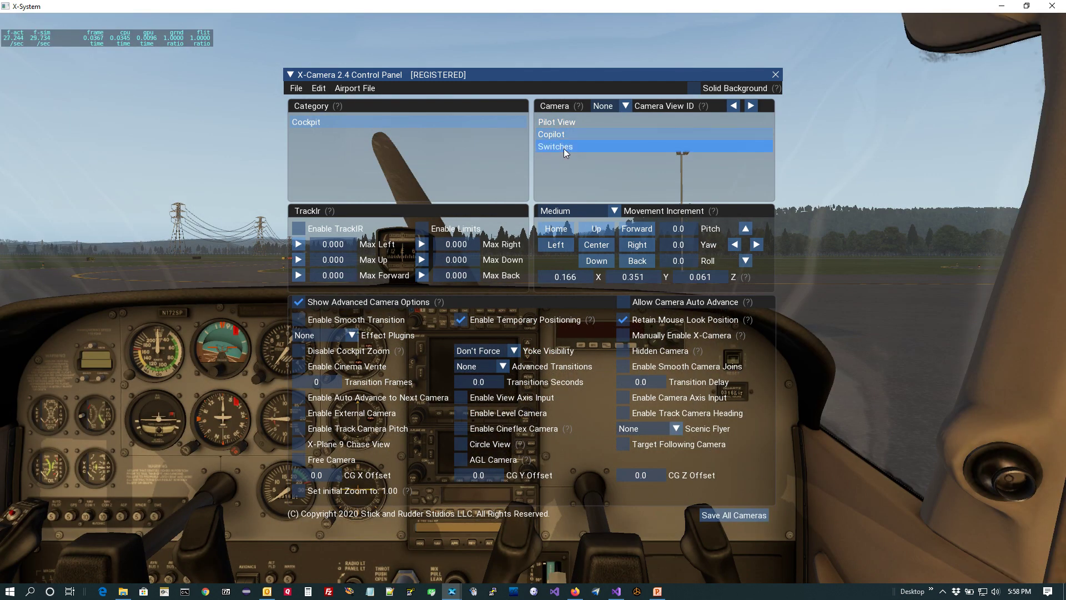